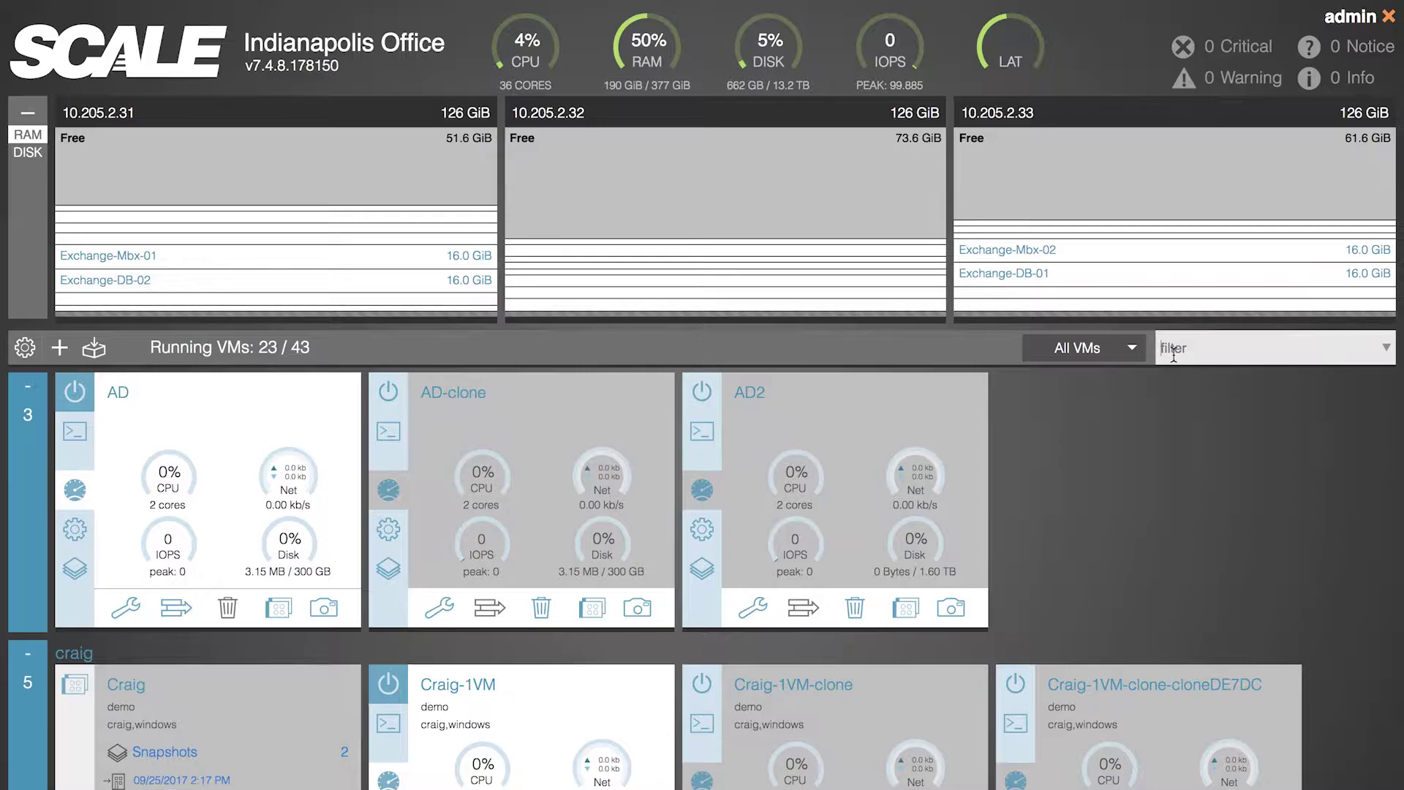
- Filter the VM list by "craig" and look through the matching VMs
left_click(1173, 354)
left_click(1186, 354)
type("craig")
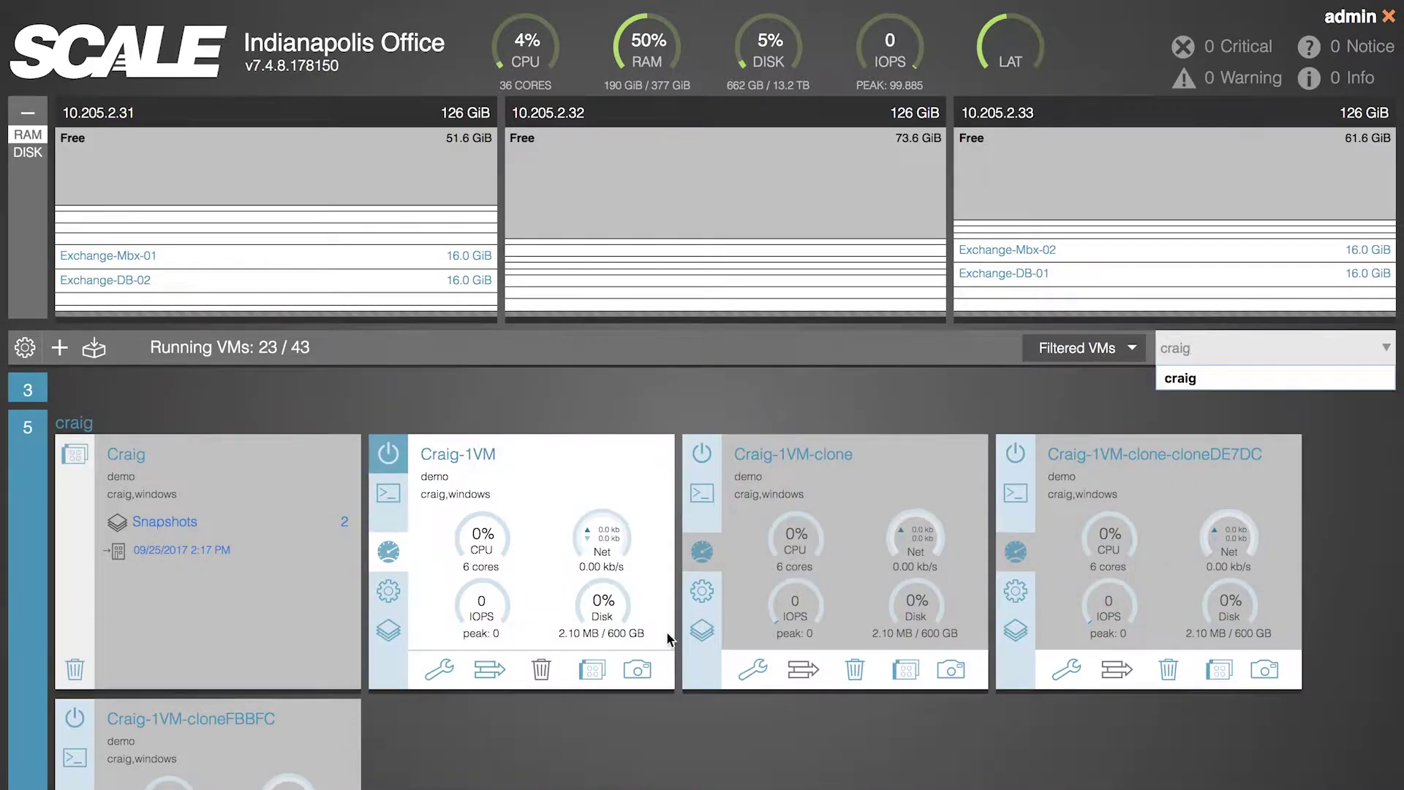
scroll(666, 630, "down", 4)
scroll(666, 633, "up", 3)
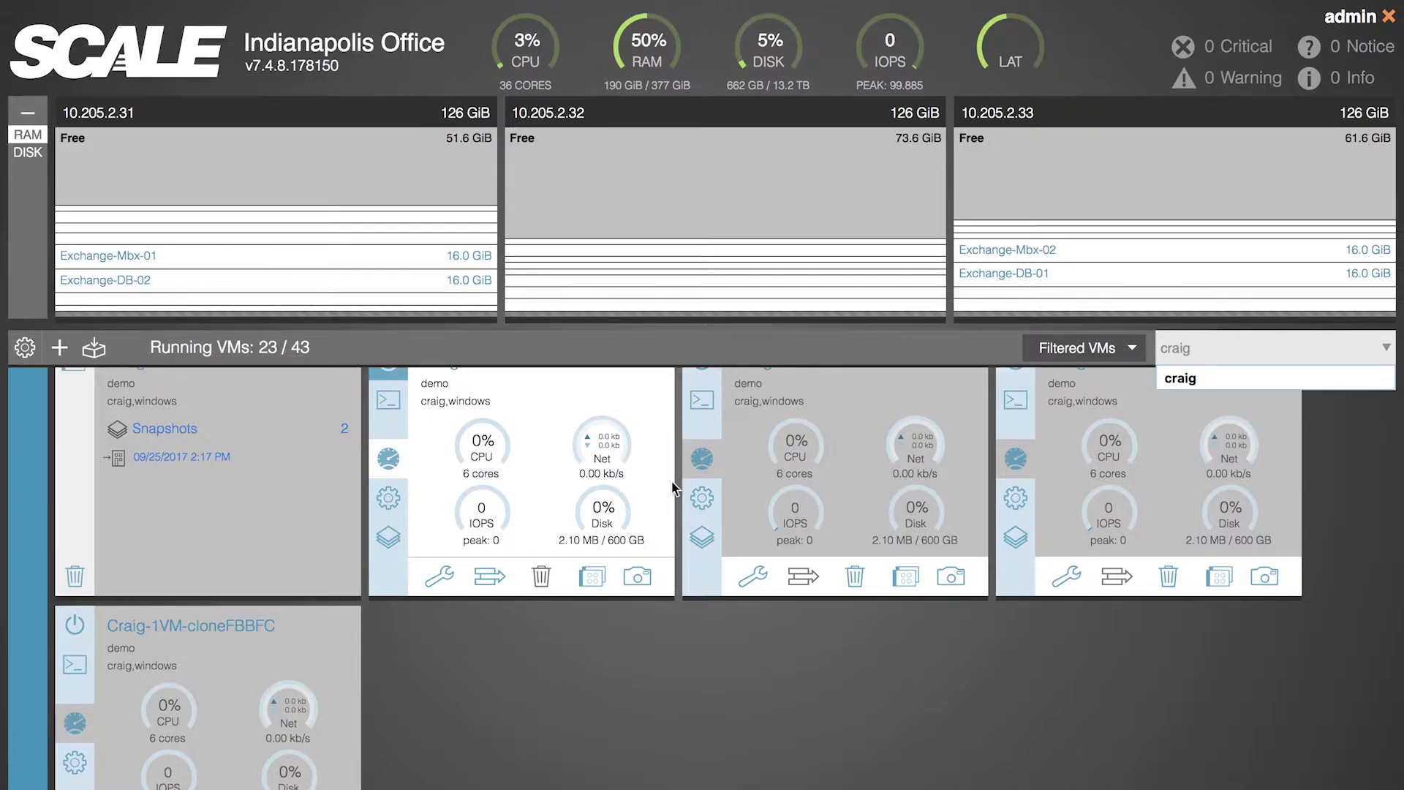
scroll(673, 486, "up", 1)
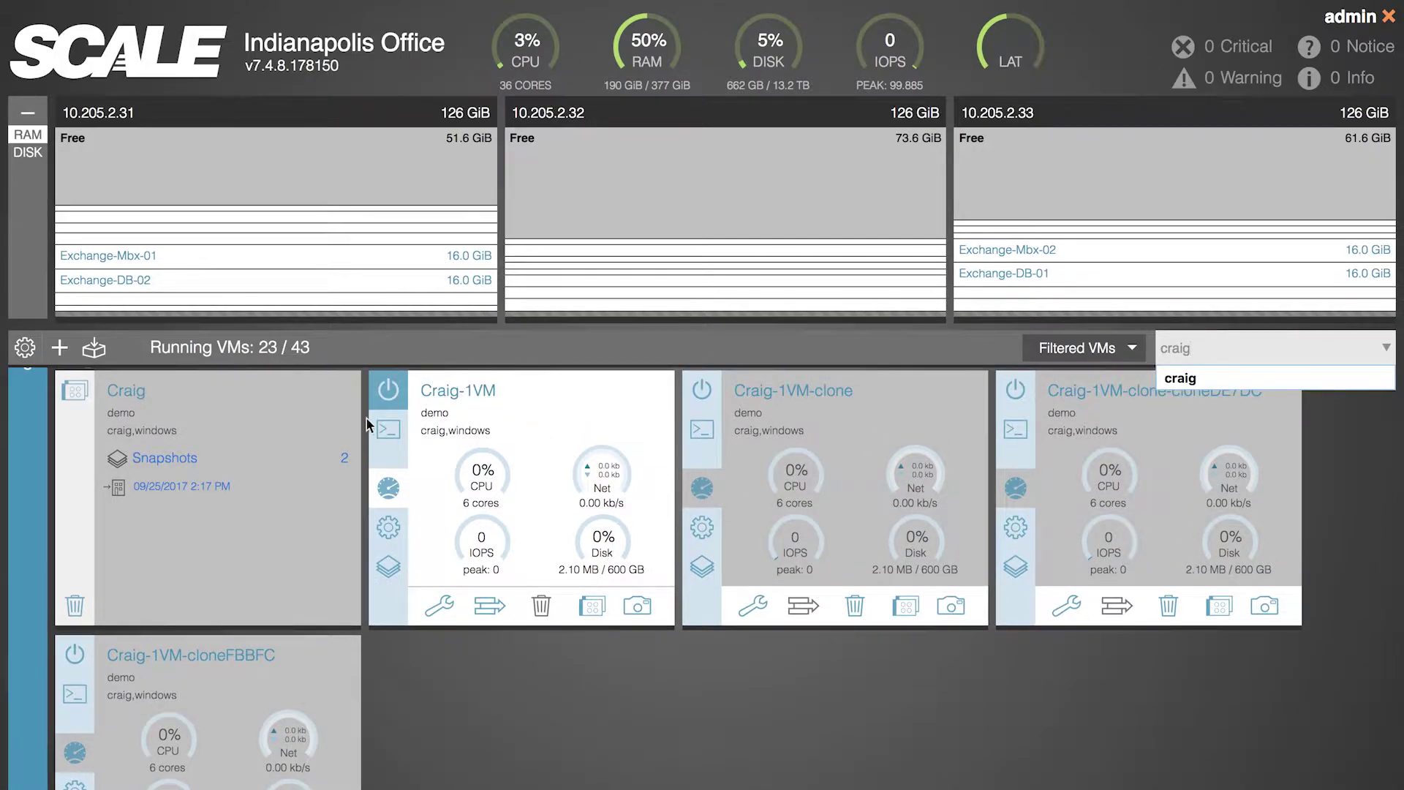
scroll(373, 431, "up", 2)
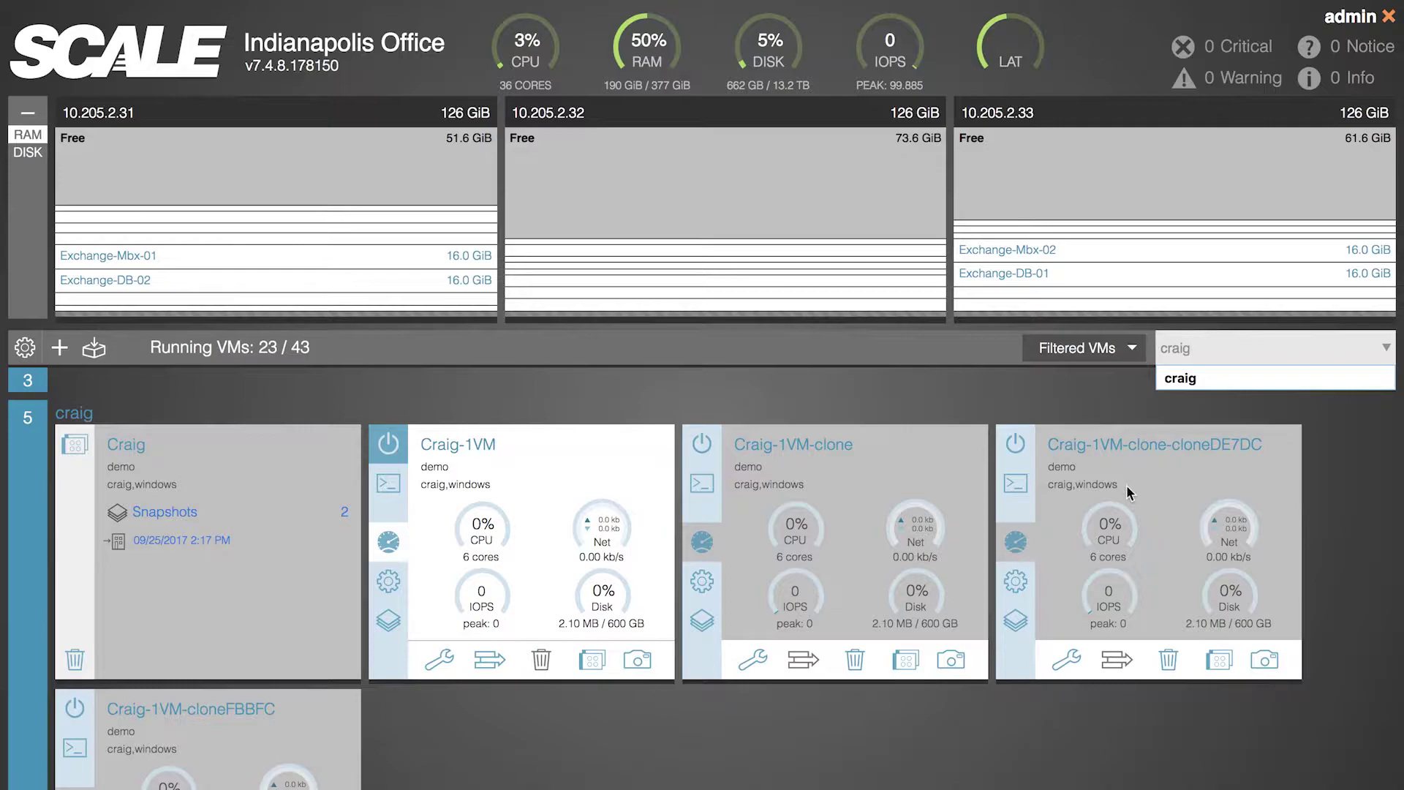
- Take a snapshot of all VMs matching the "craig" filter in one bulk action and confirm it
left_click(1130, 350)
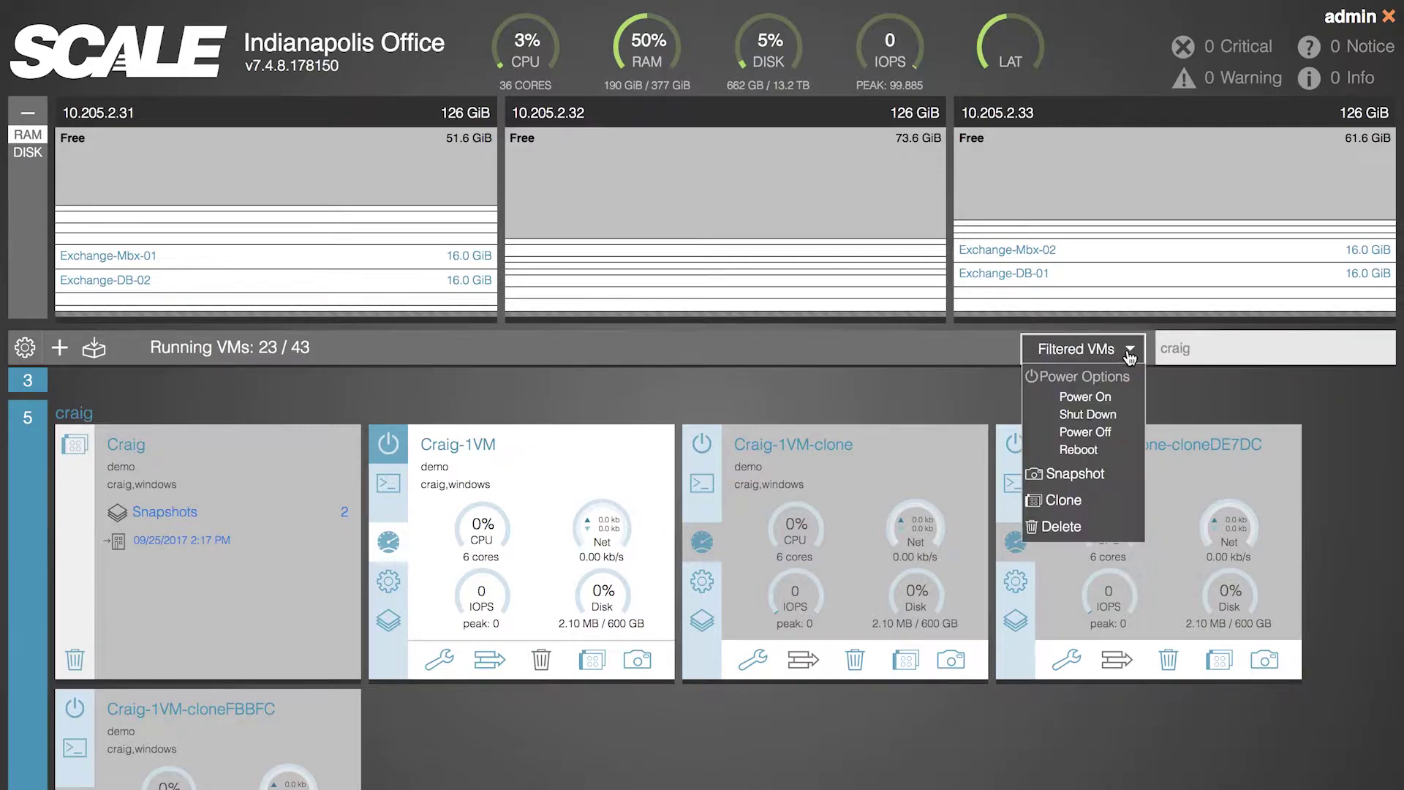
left_click(1075, 474)
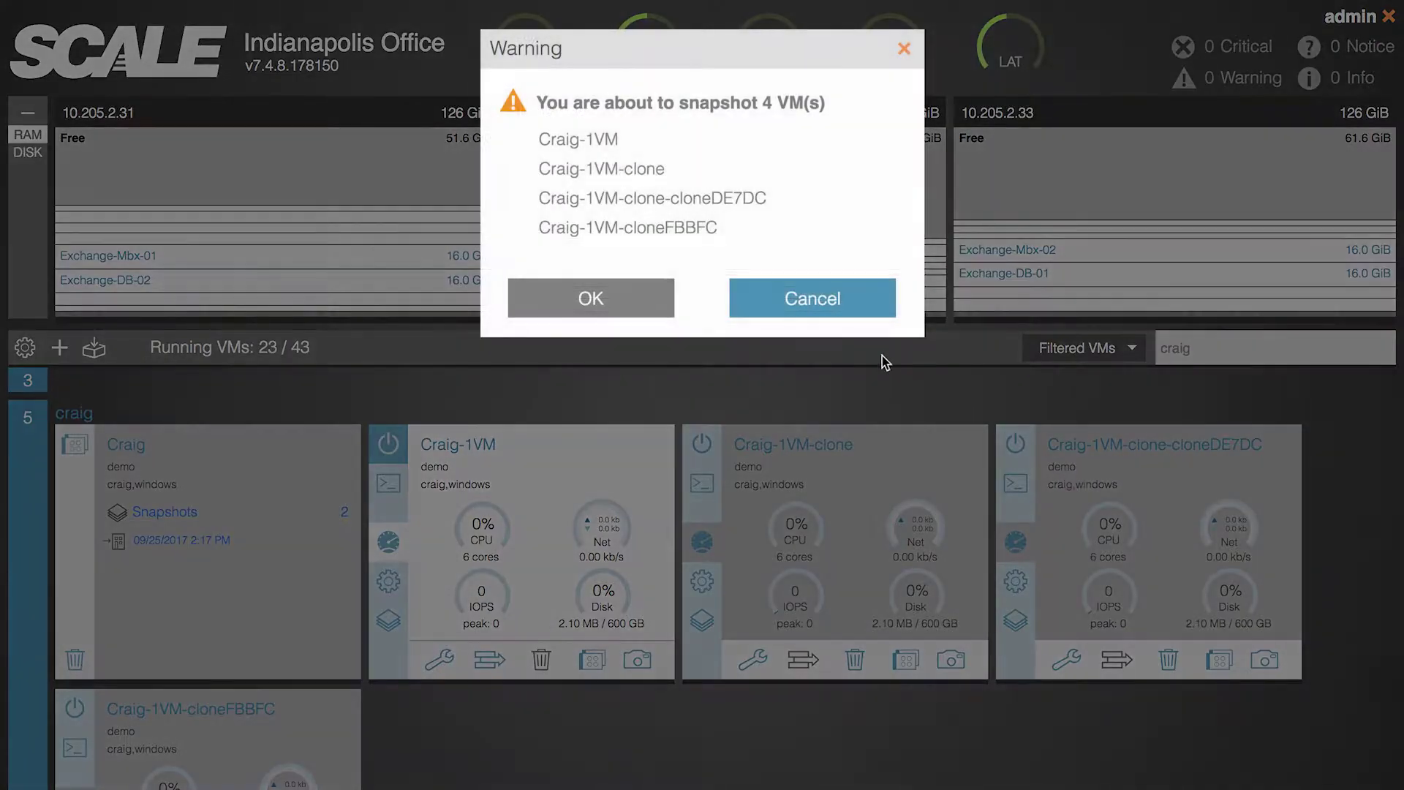
left_click(592, 298)
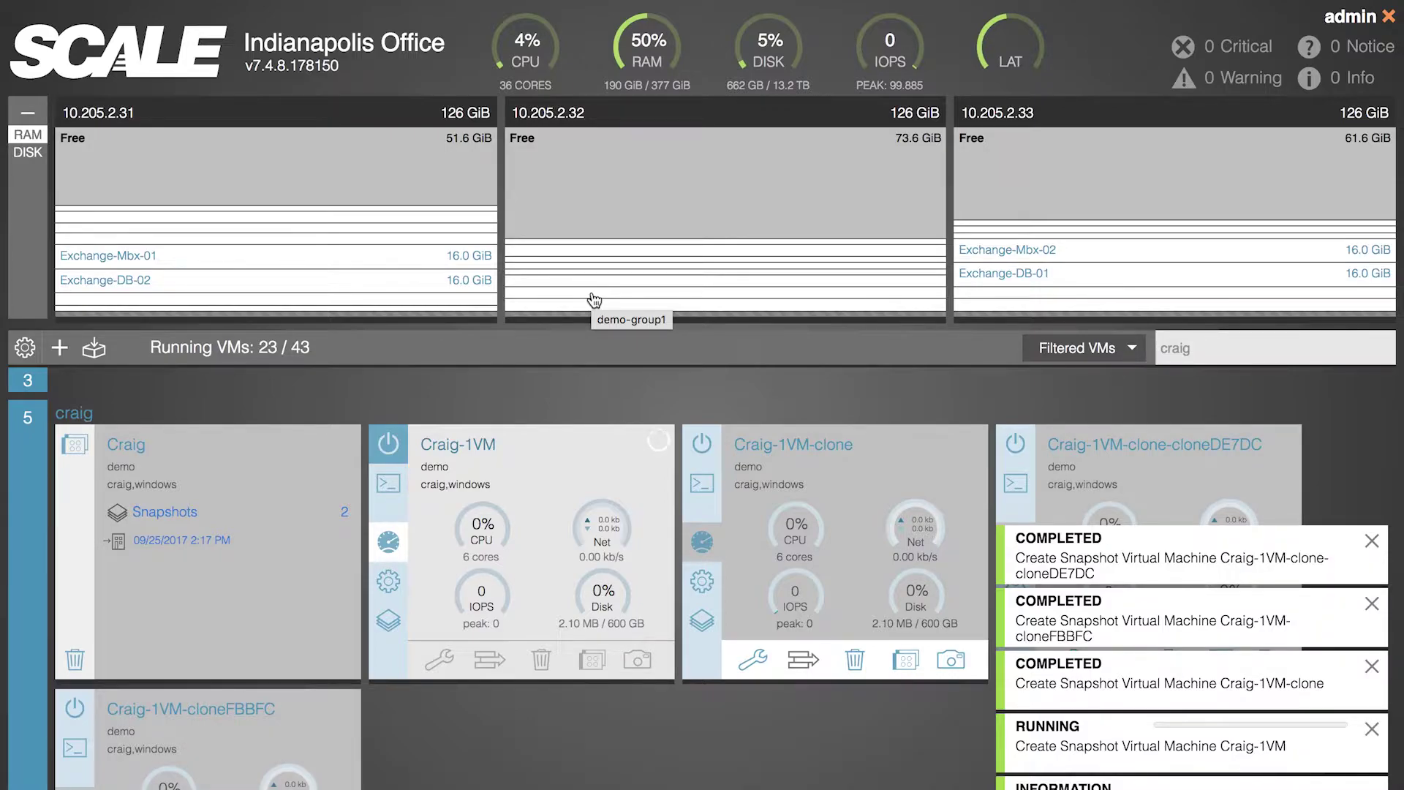
- Clone all VMs matching the "craig" filter in one bulk action and confirm it
left_click(1078, 357)
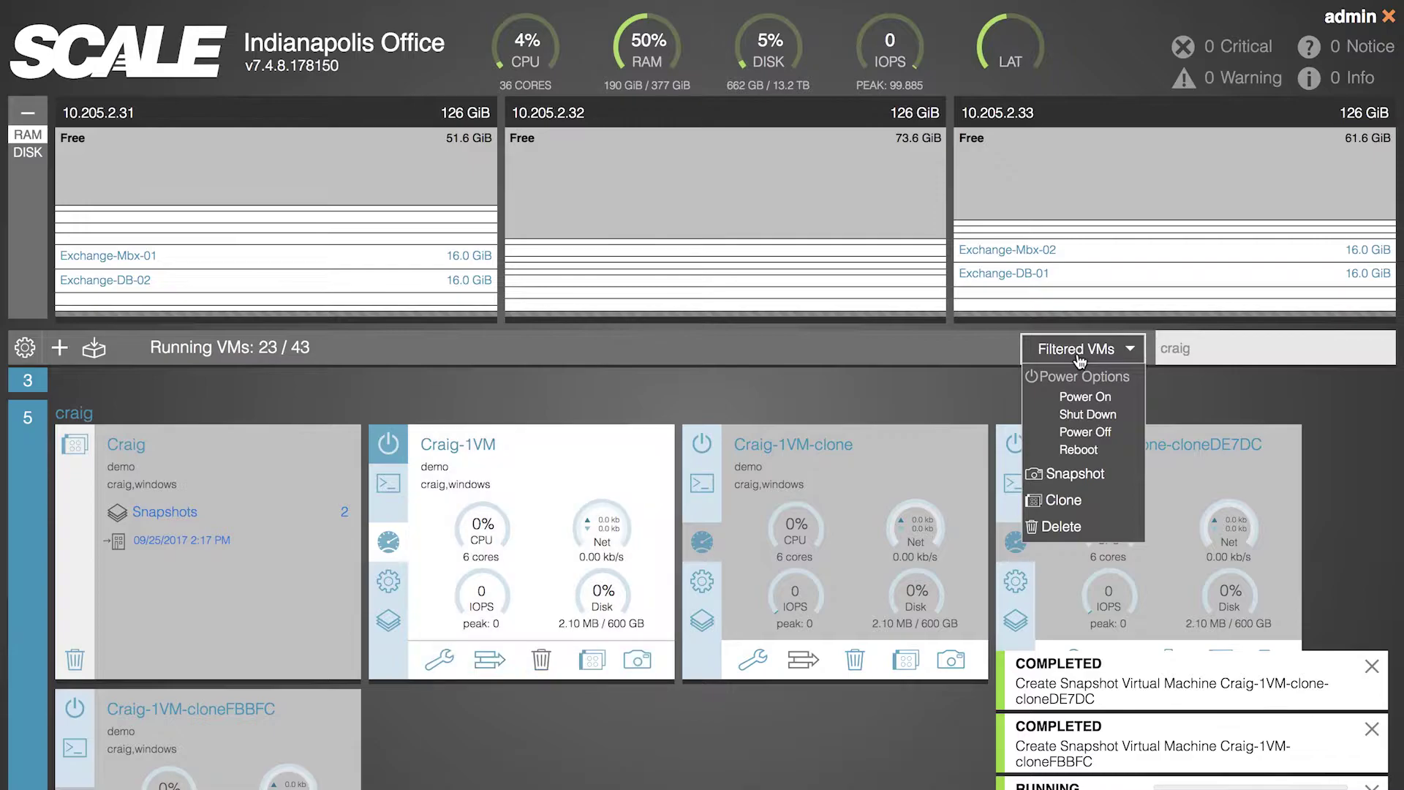
left_click(1065, 500)
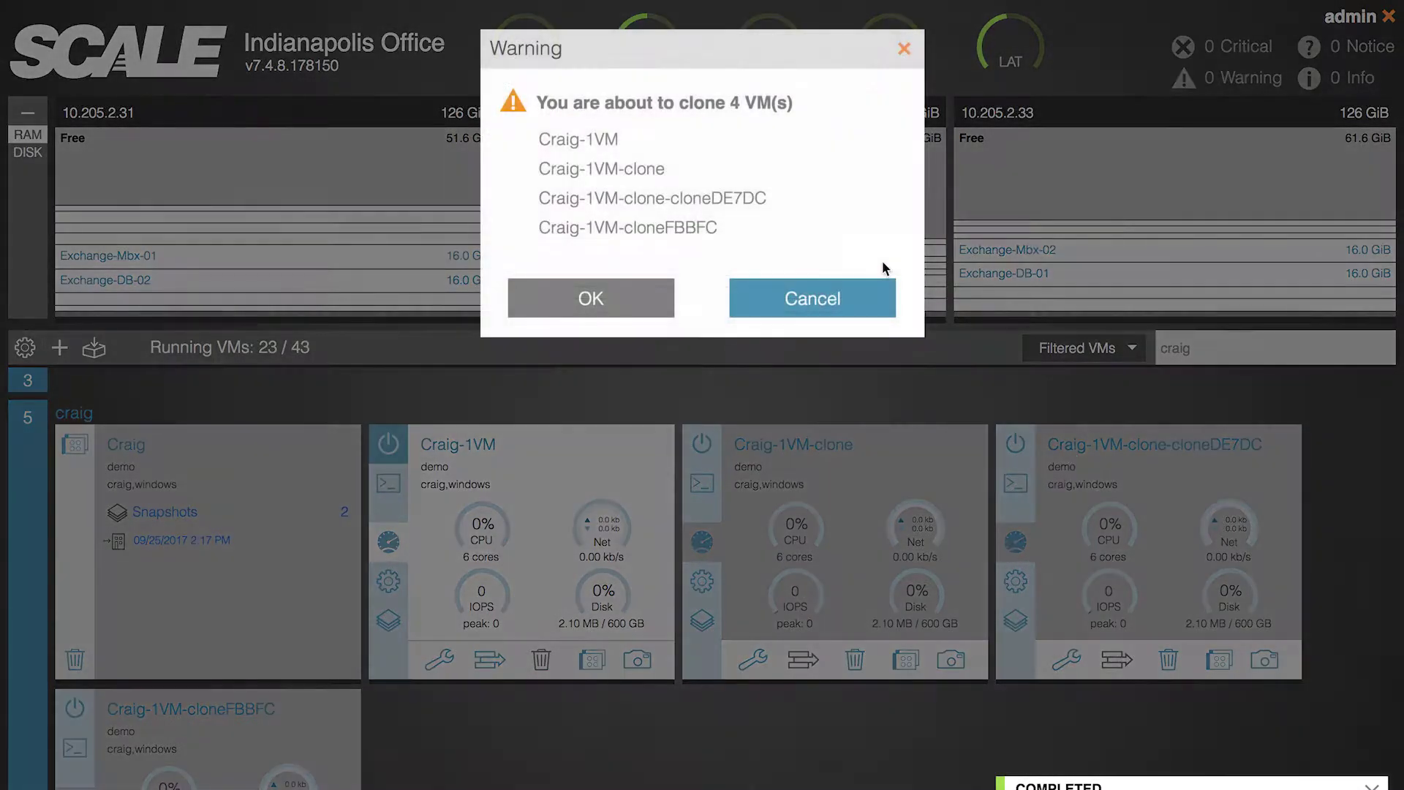
left_click(592, 298)
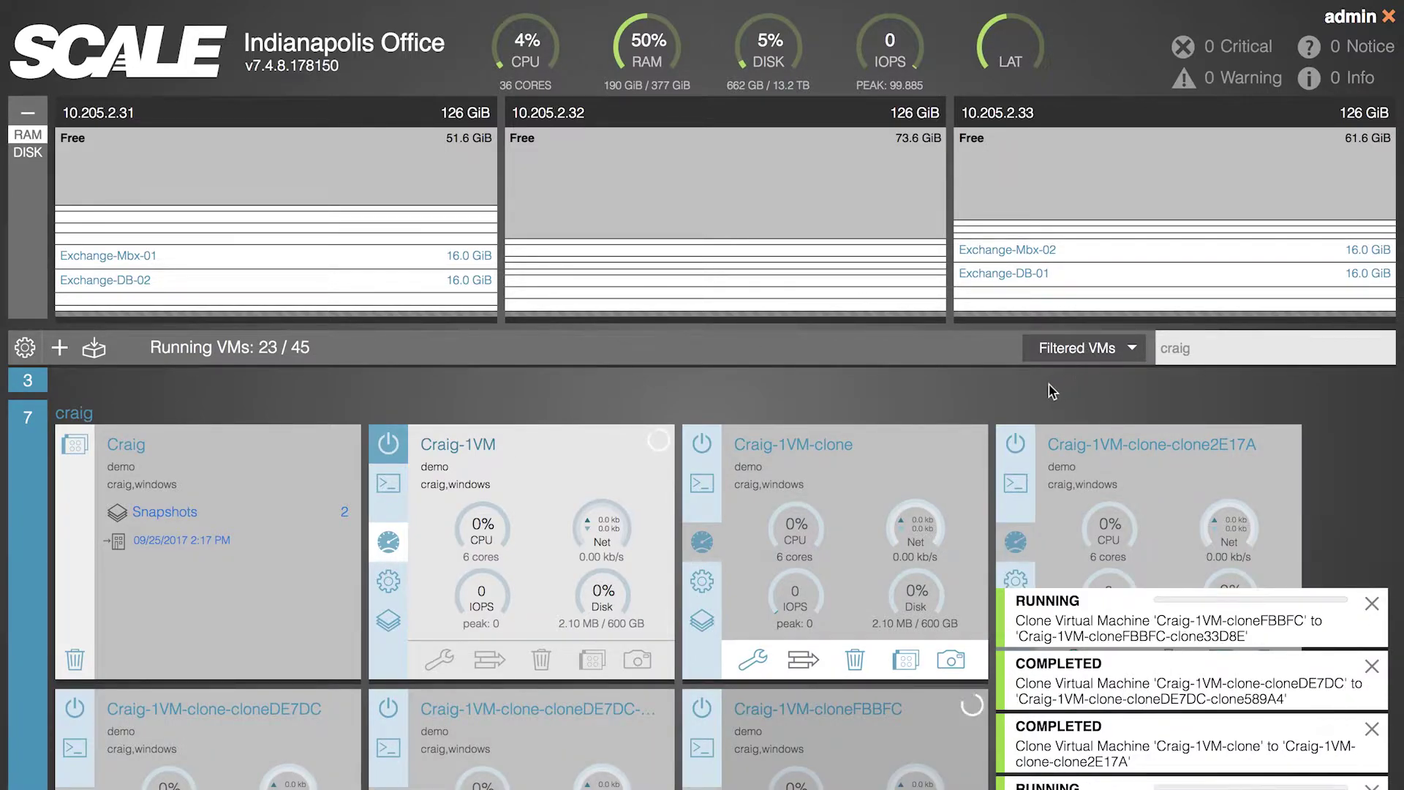
- Narrow the VM filter to "craig shutoff" so that it covers only the powered-off VMs
left_click(1097, 353)
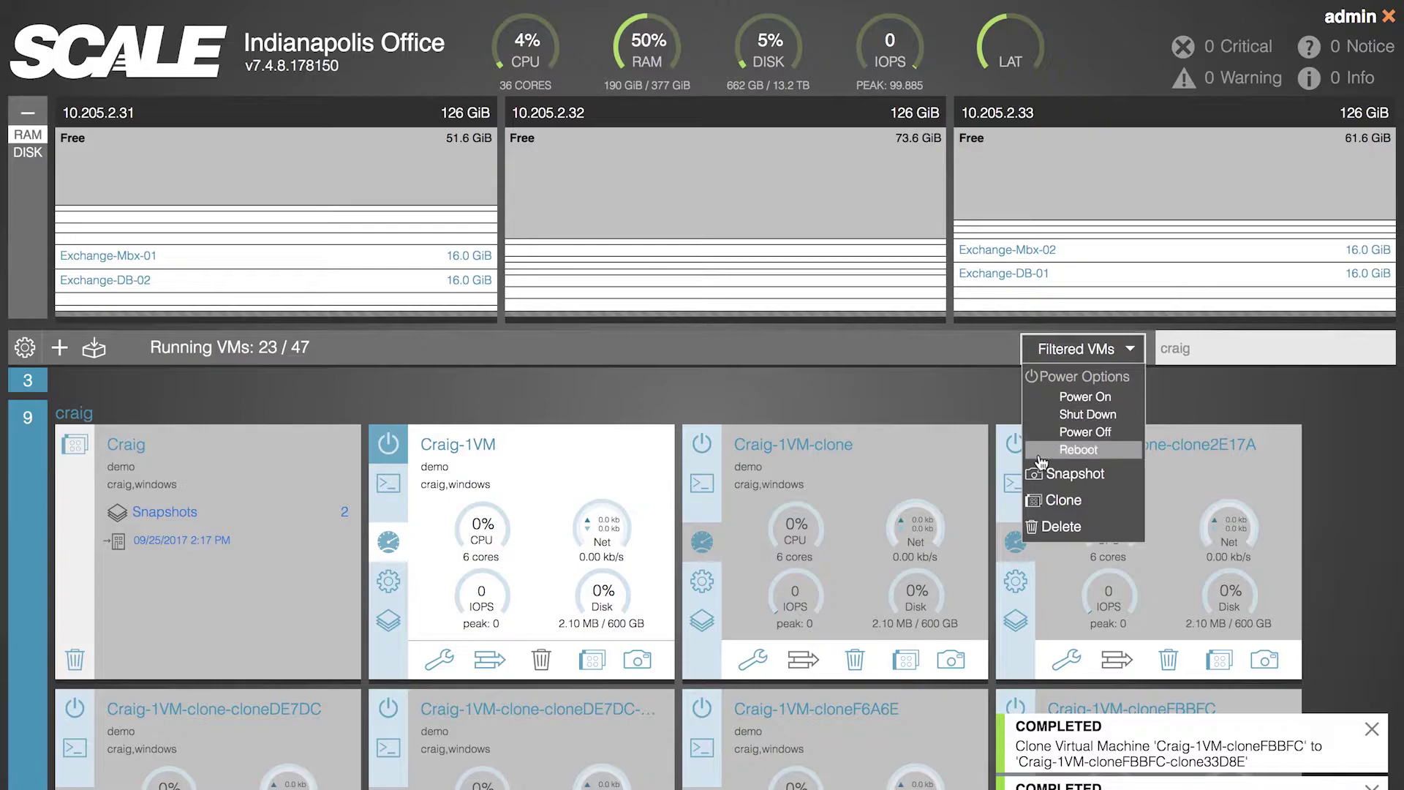
left_click(981, 413)
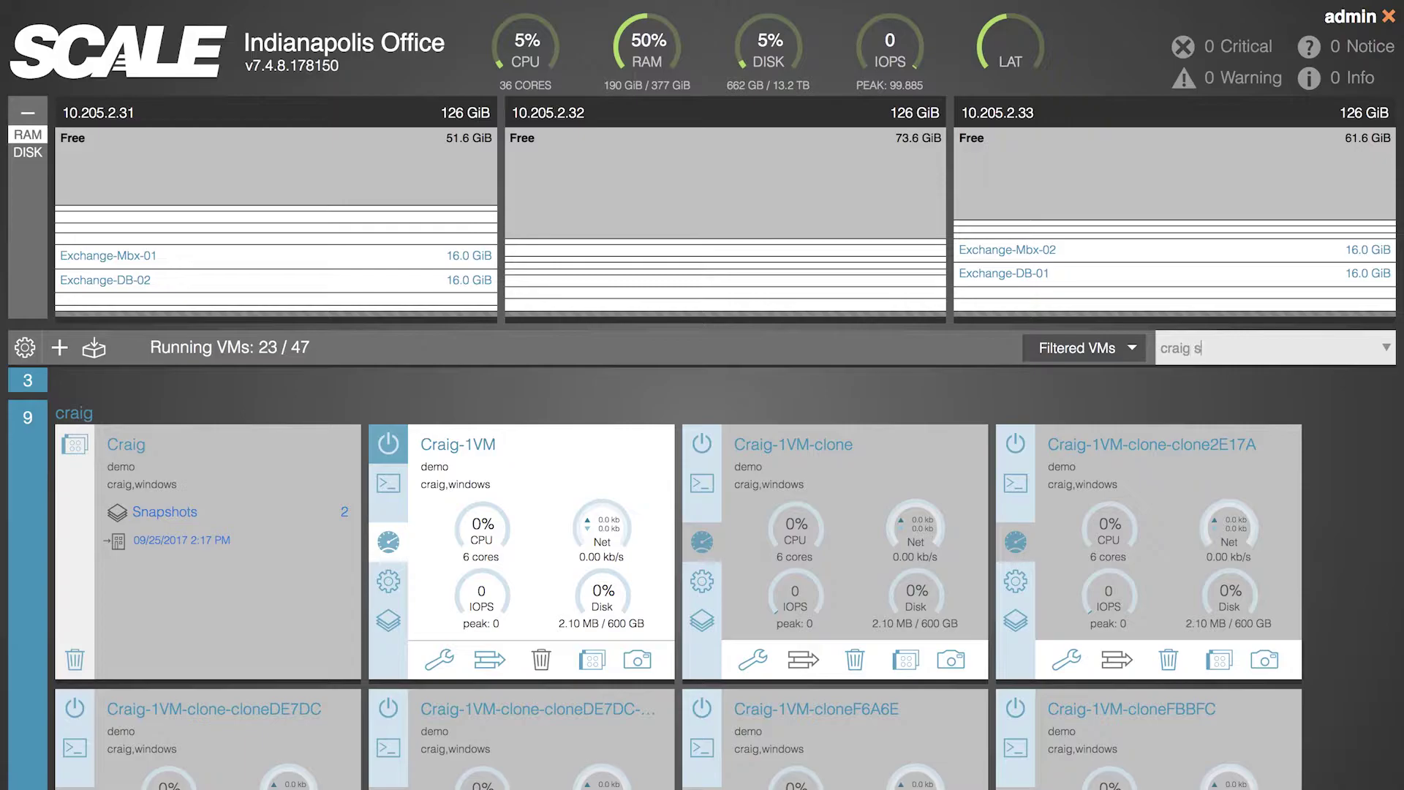
type("ow")
key("BackSpace")
key("BackSpace")
key("BackSpace")
type("off")
left_click(1132, 348)
- Clear the VM filter and show its list of suggested filter terms
triple_click(1177, 350)
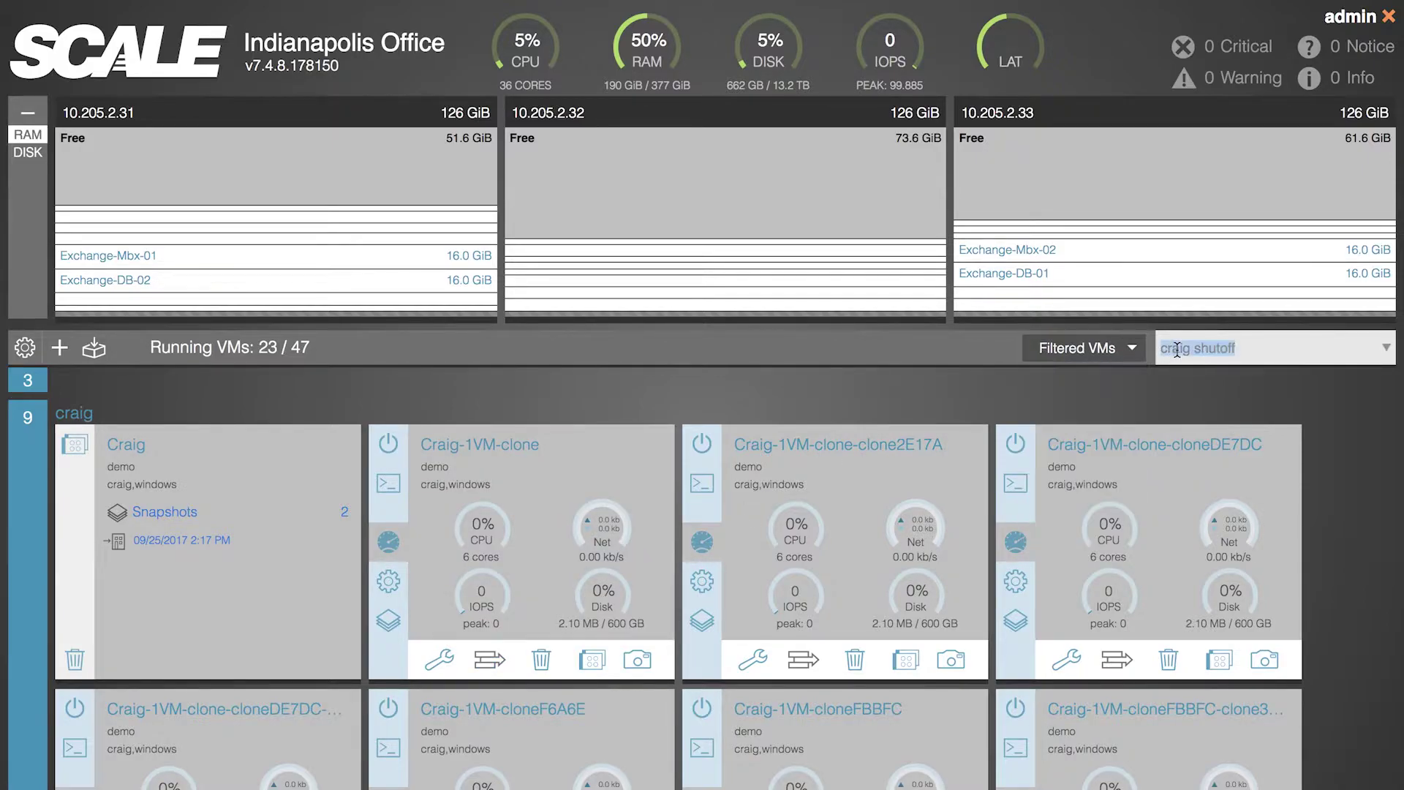
left_click(1387, 351)
key("ctrl+a")
key("BackSpace")
left_click(1385, 347)
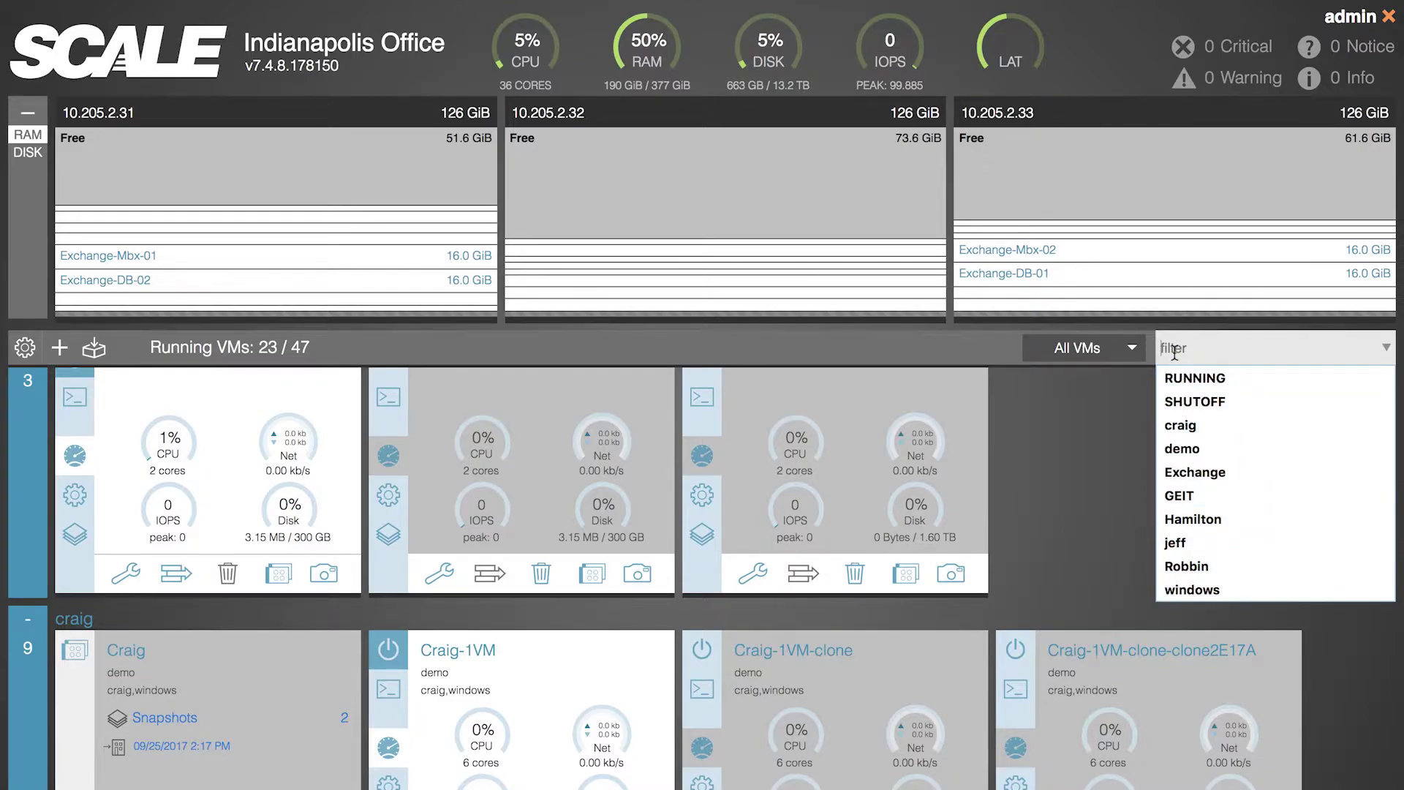
- Filter the VM list with the combined terms "craig shutoff clone-clone"
type("craig shutoff")
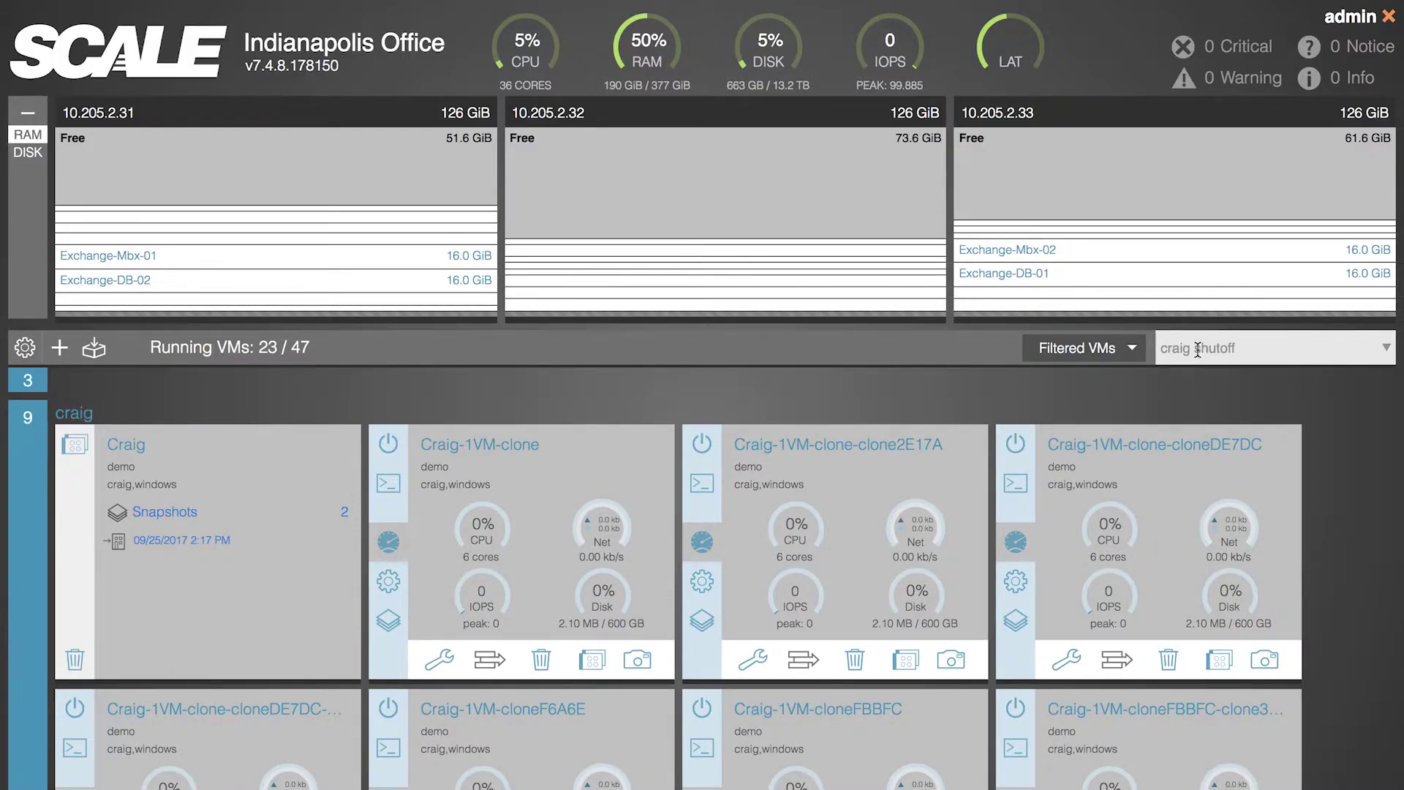
scroll(950, 540, "down", 1)
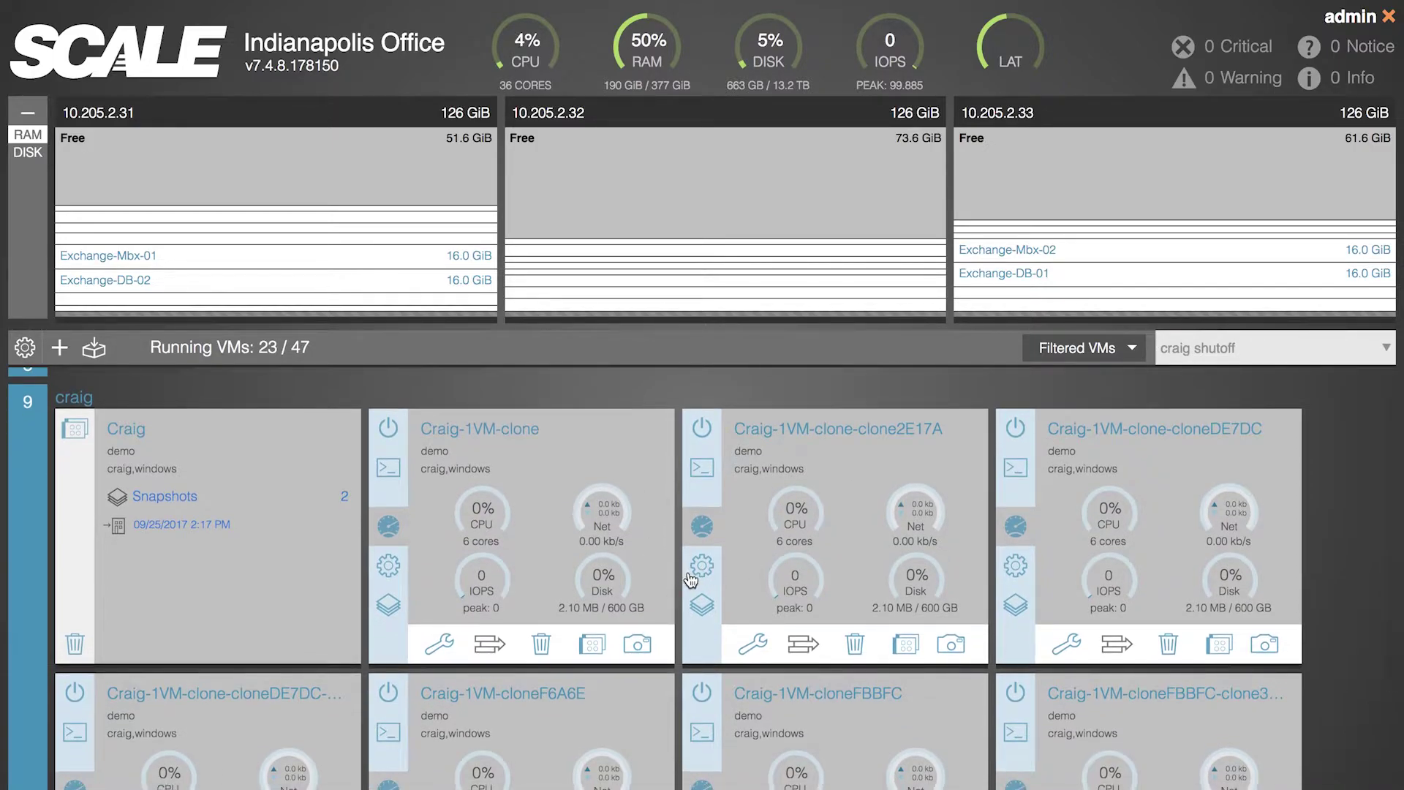
scroll(666, 563, "down", 1)
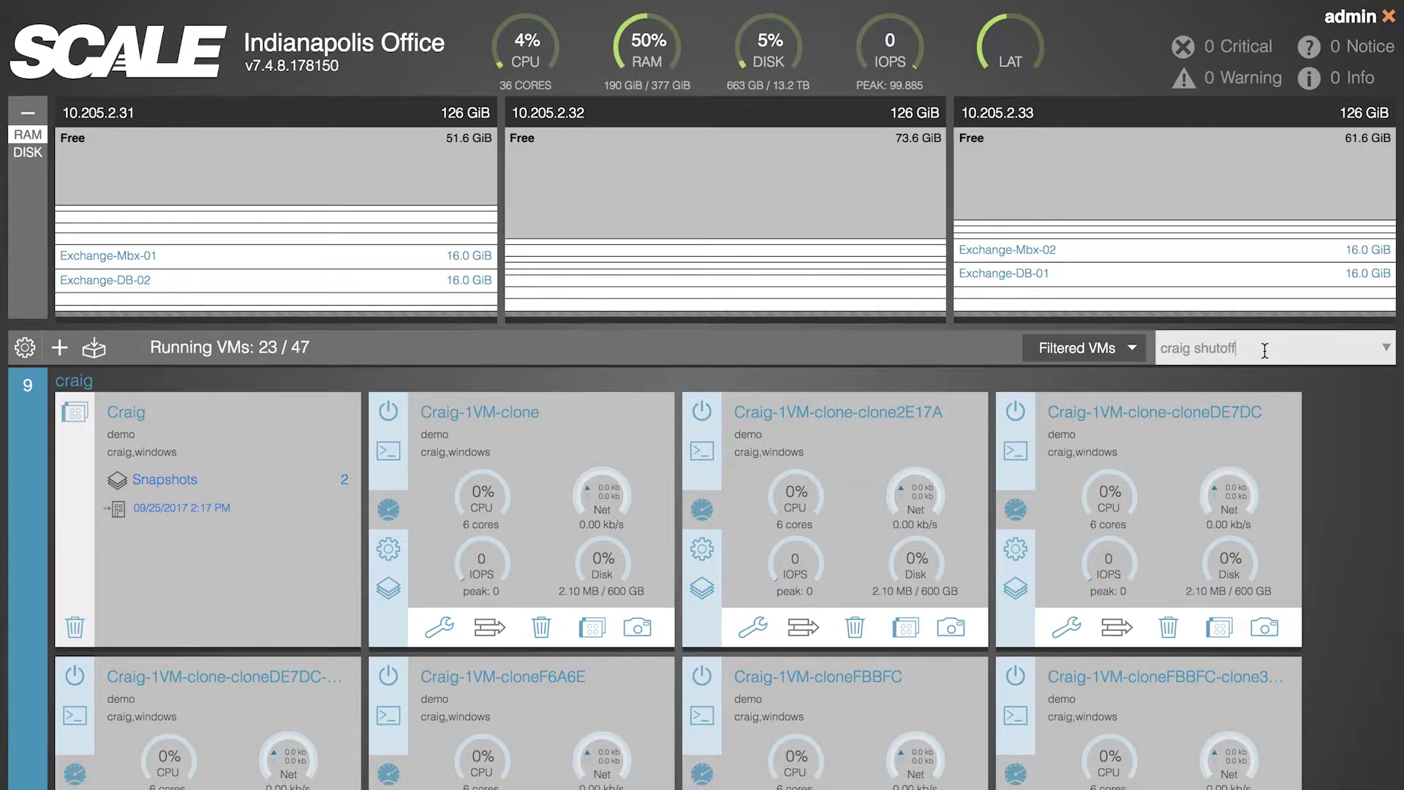
type("clone-clone")
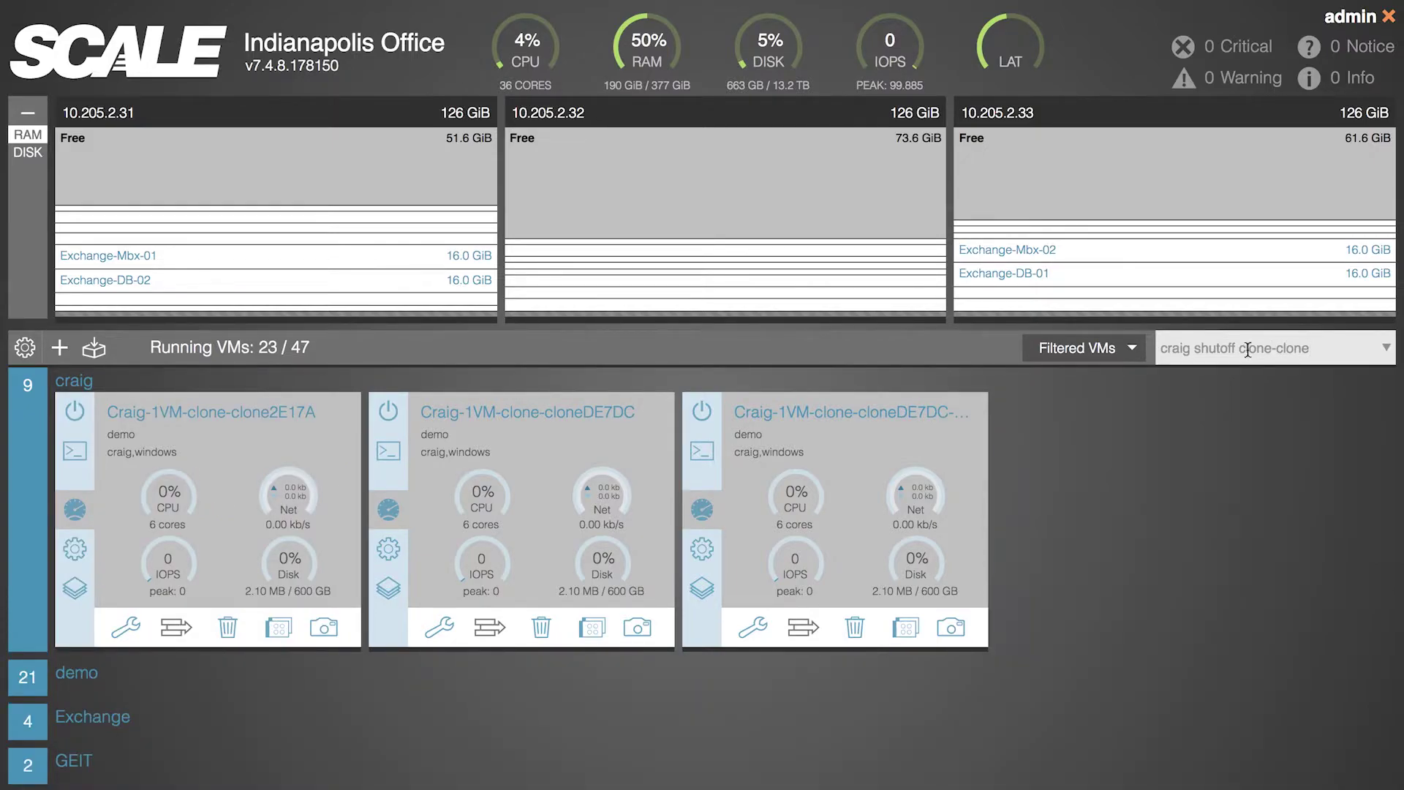
- Power on all VMs matching the "craig shutoff clone-clone" filter and confirm the bulk action
left_click(1126, 357)
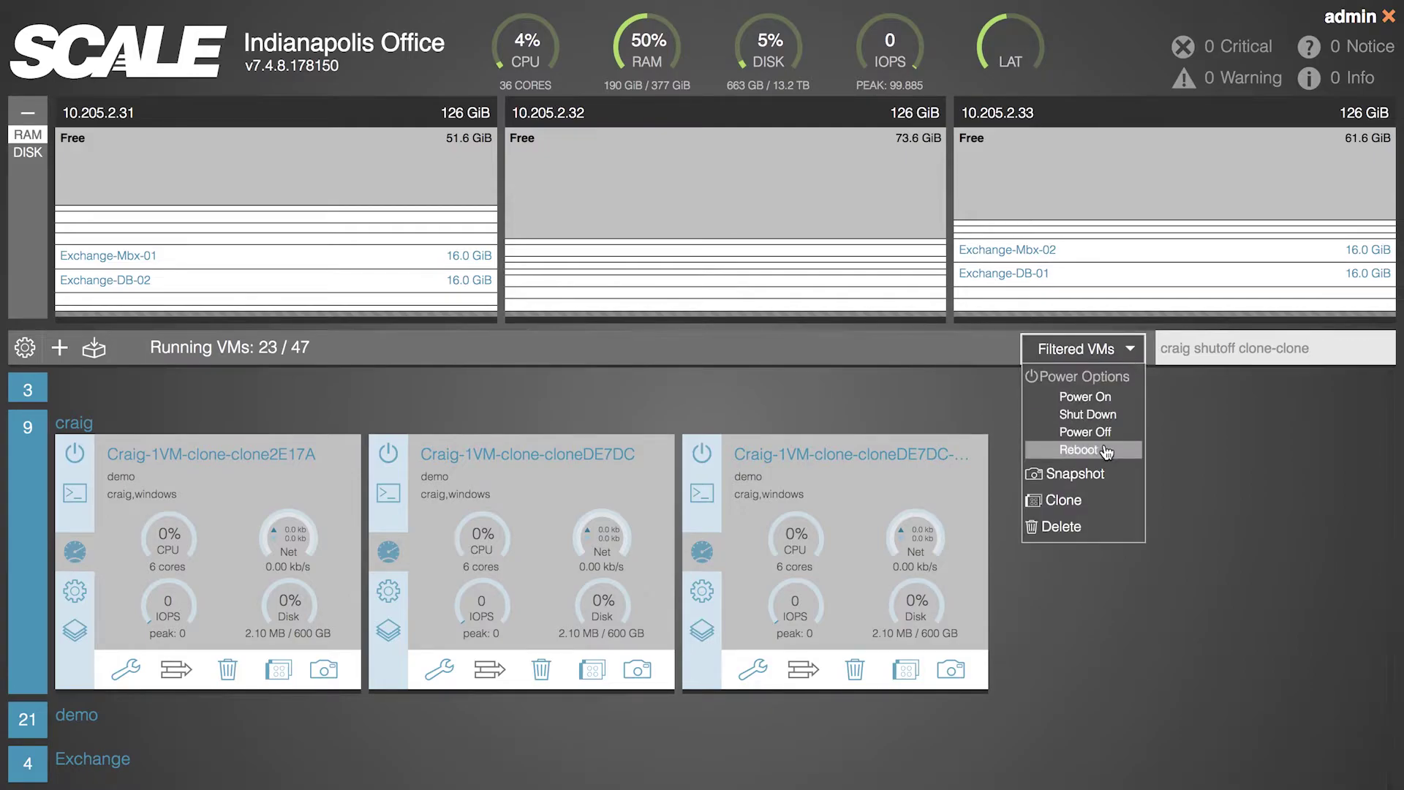
left_click(1090, 396)
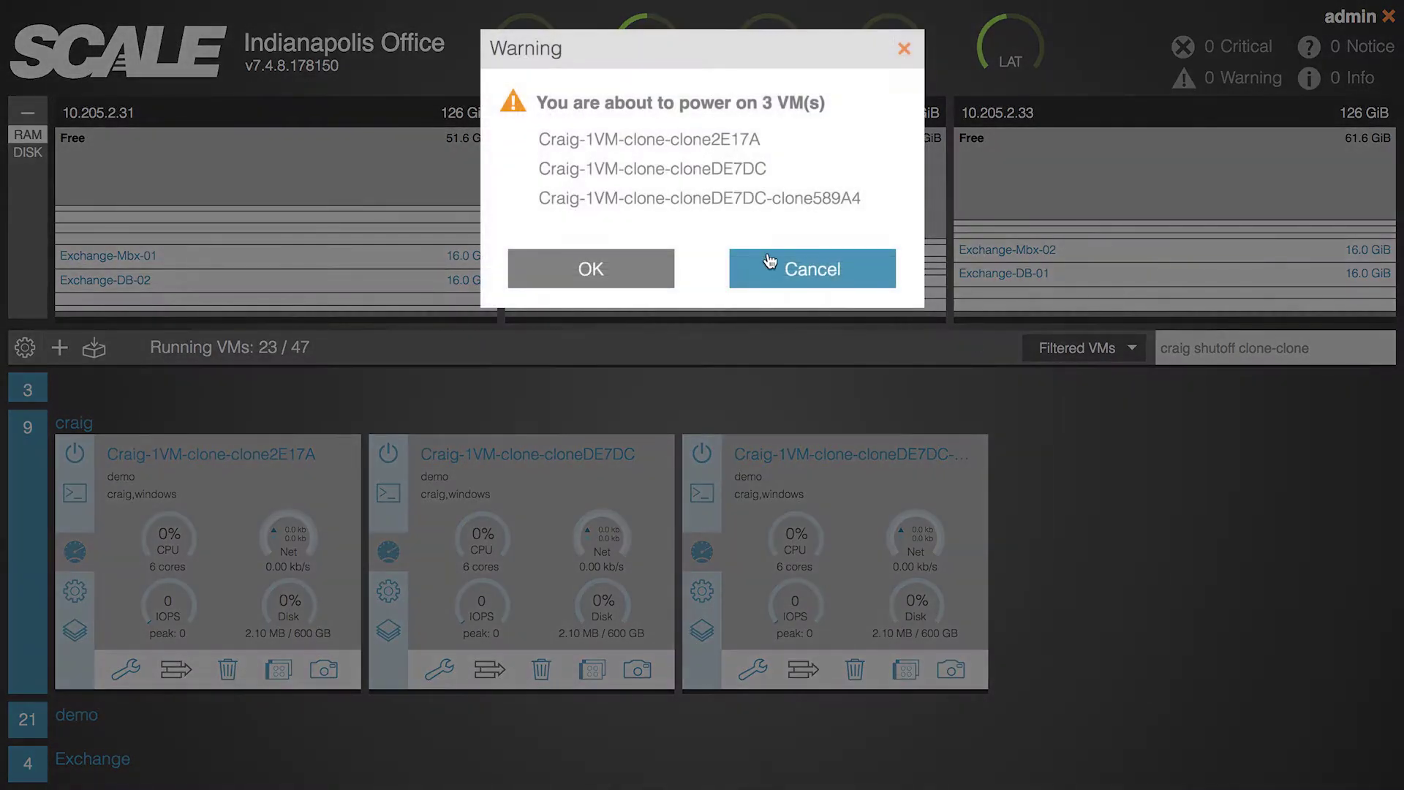
left_click(662, 271)
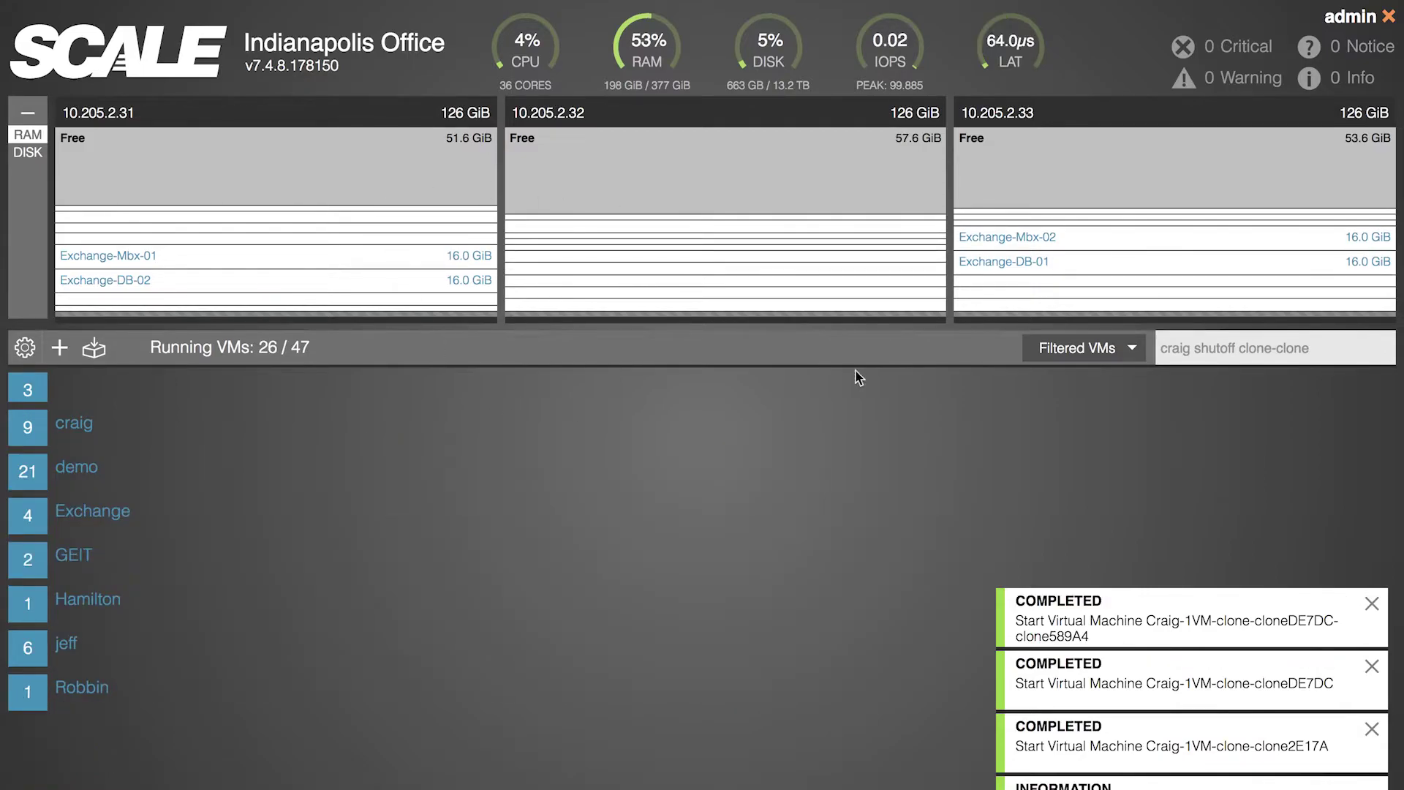
- Remove "shutoff" and "clone-clone" from the VM filter, leaving only "craig"
double_click(1228, 348)
key("BackSpace")
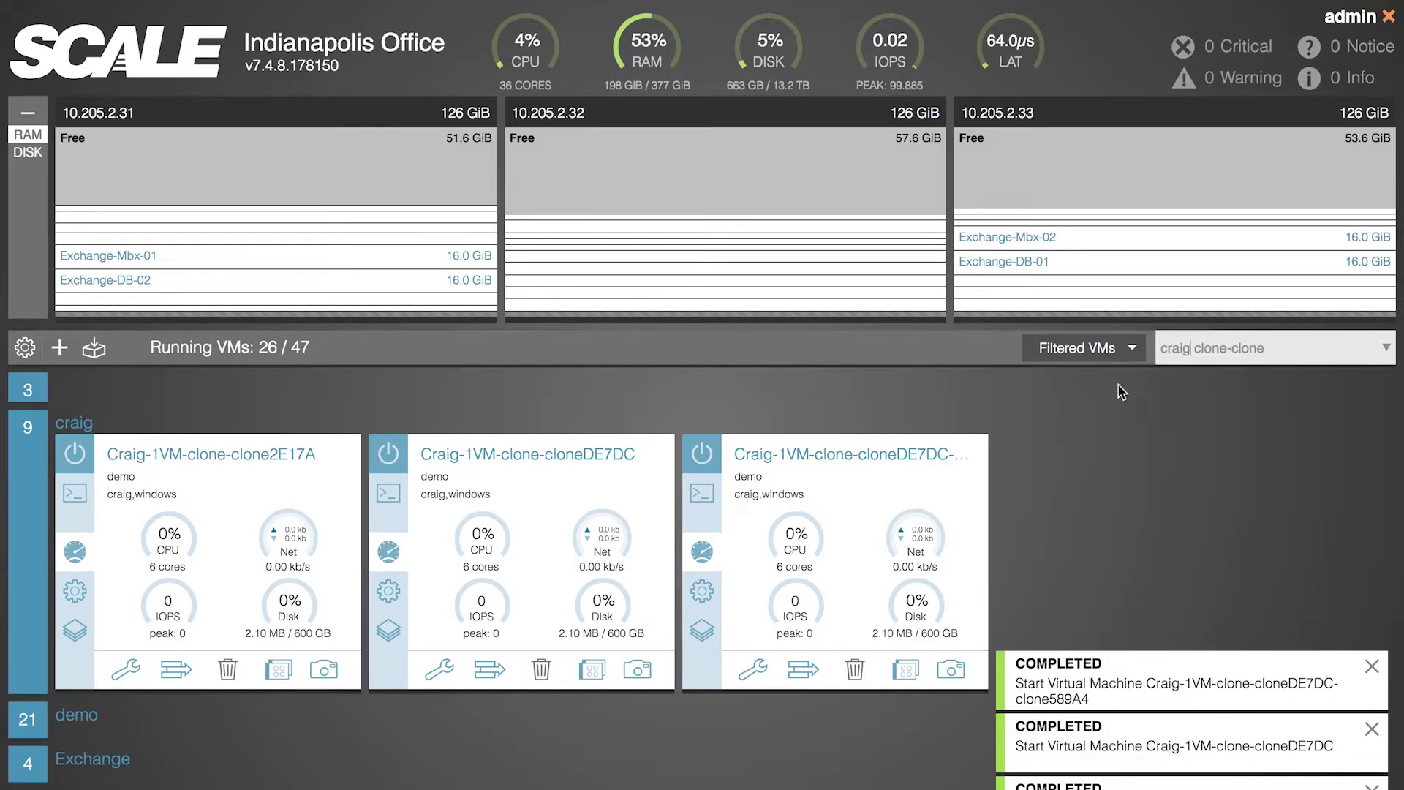
left_click_drag(1195, 351, 1307, 356)
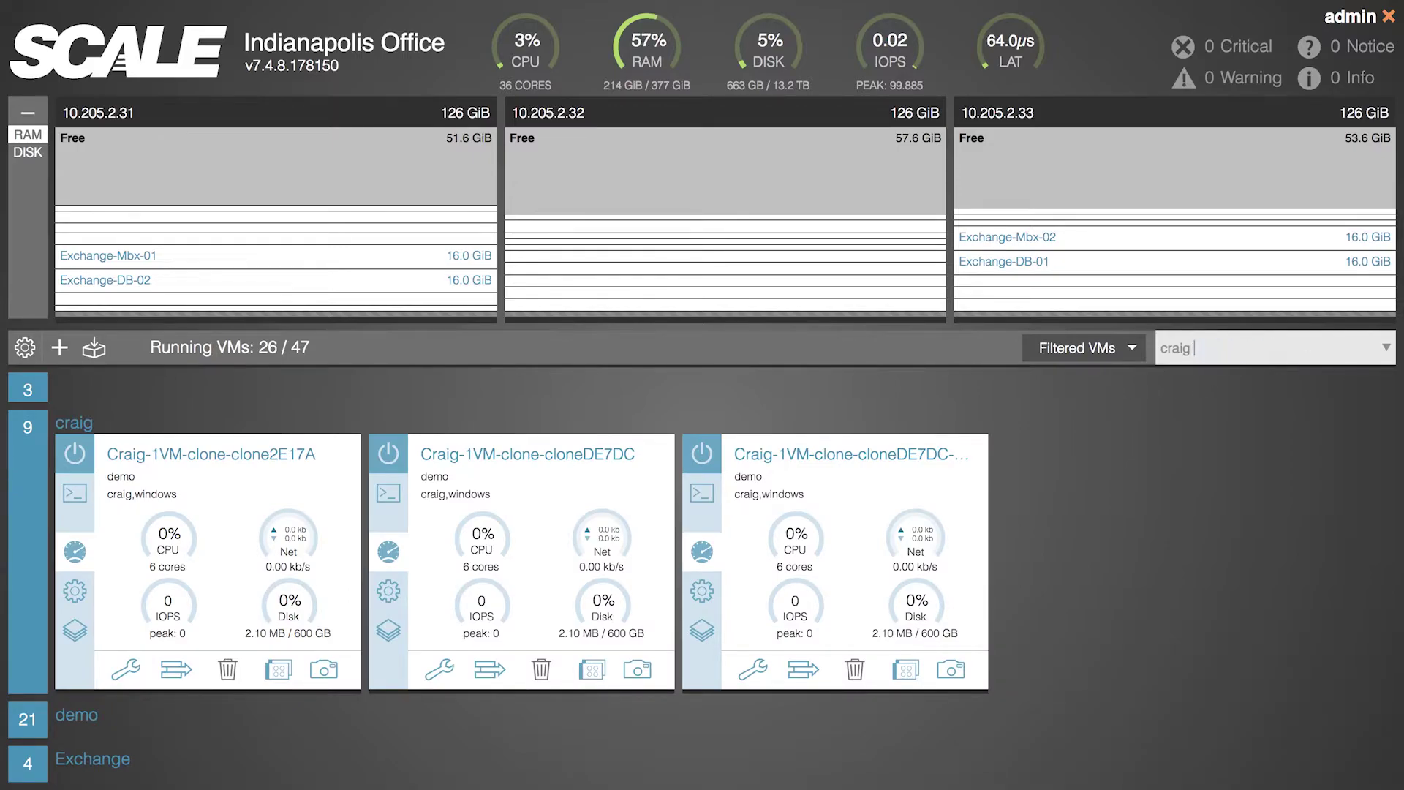
key("BackSpace")
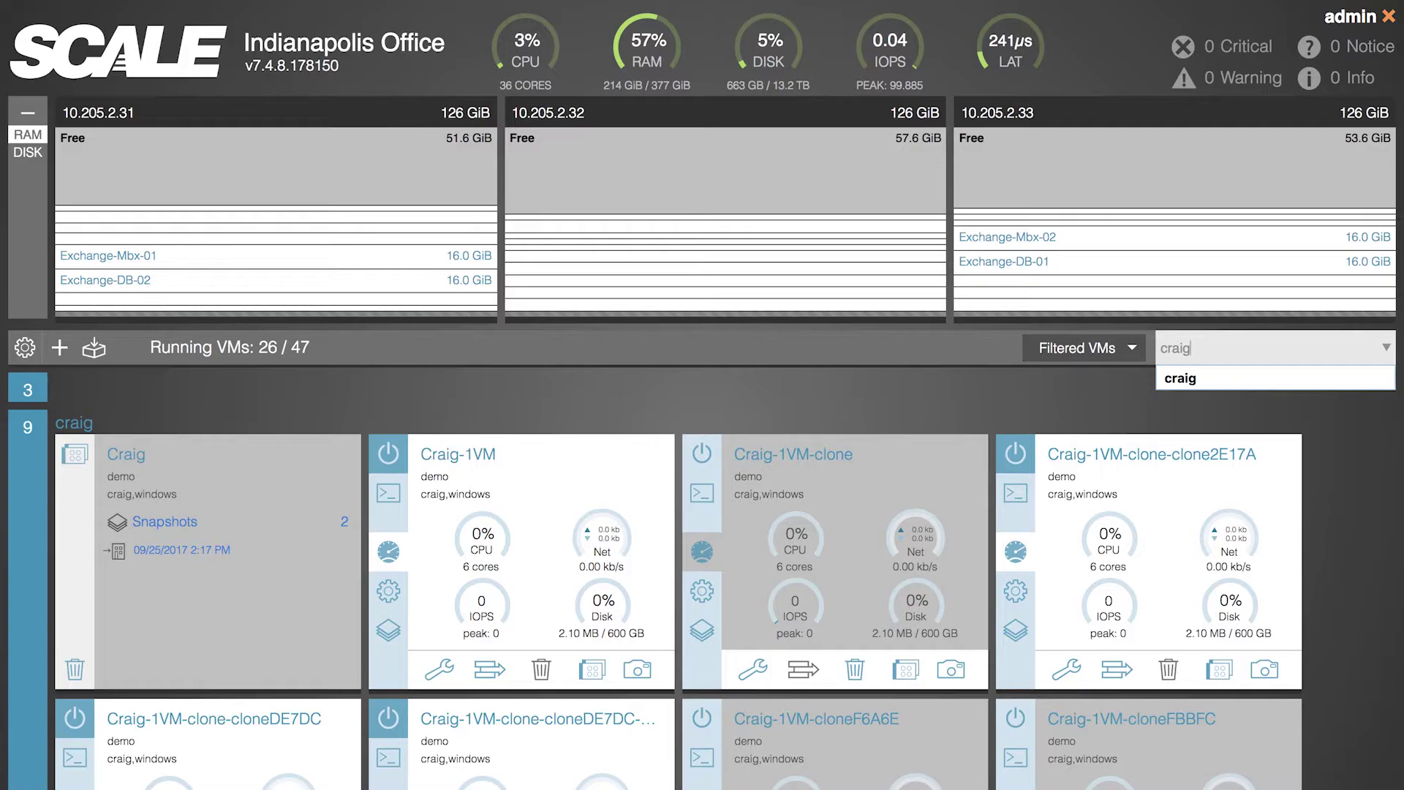
- Extend the VM filter to "craig, jeff" and look through the VMs matching either term
key("Return")
type("jeff")
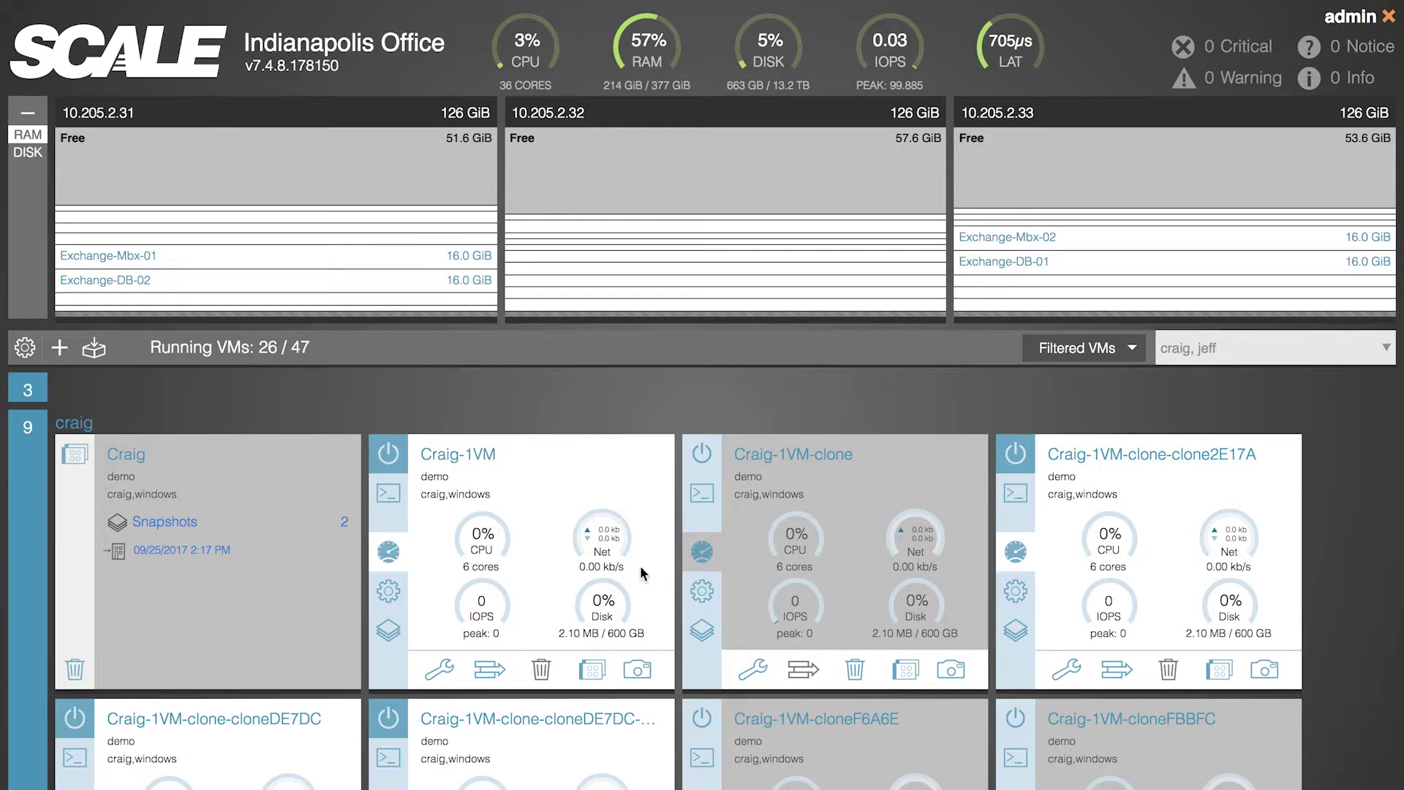
scroll(629, 574, "down", 8)
scroll(628, 577, "up", 3)
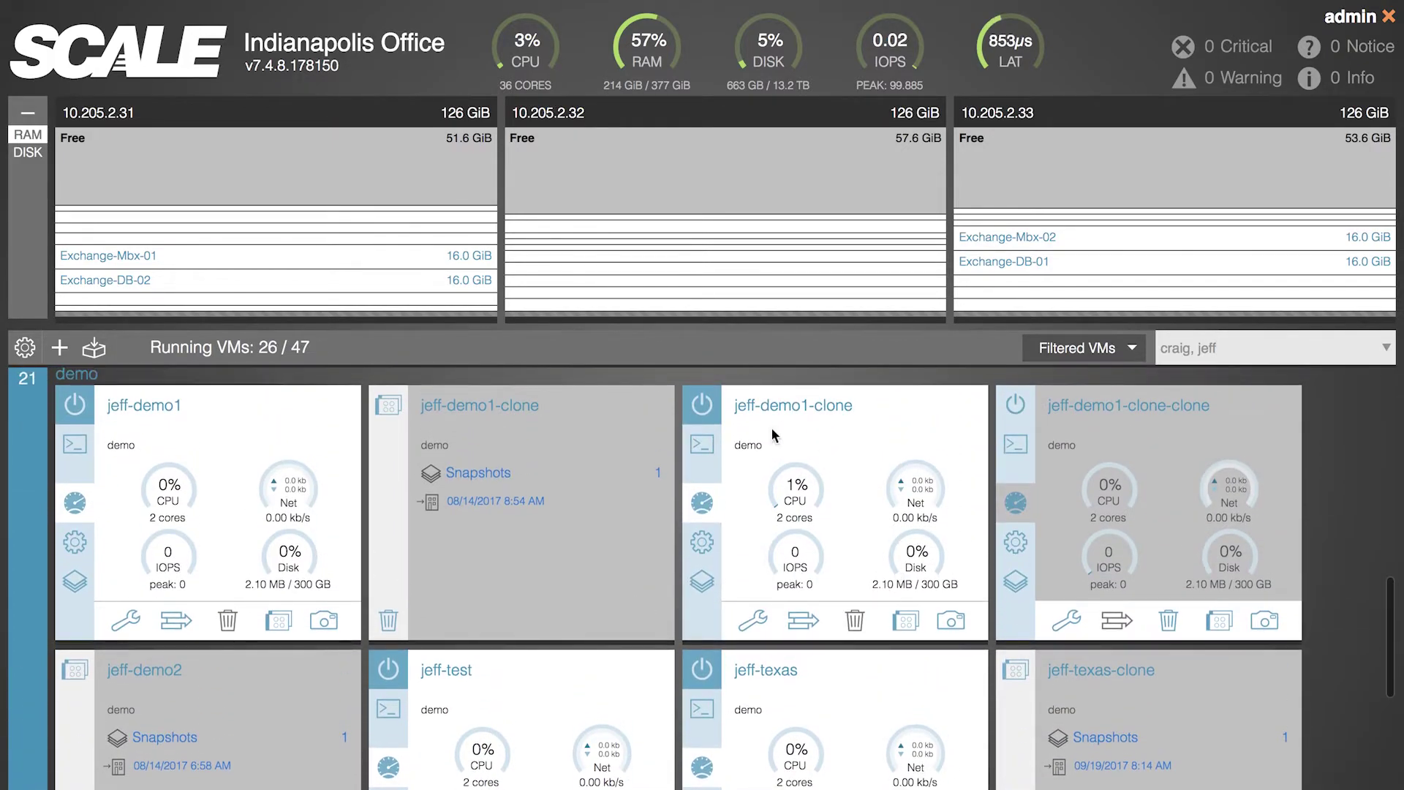
- Remove "jeff" from the VM filter and change it to "craig running"
left_click_drag(1192, 347, 1362, 364)
key("BackSpace")
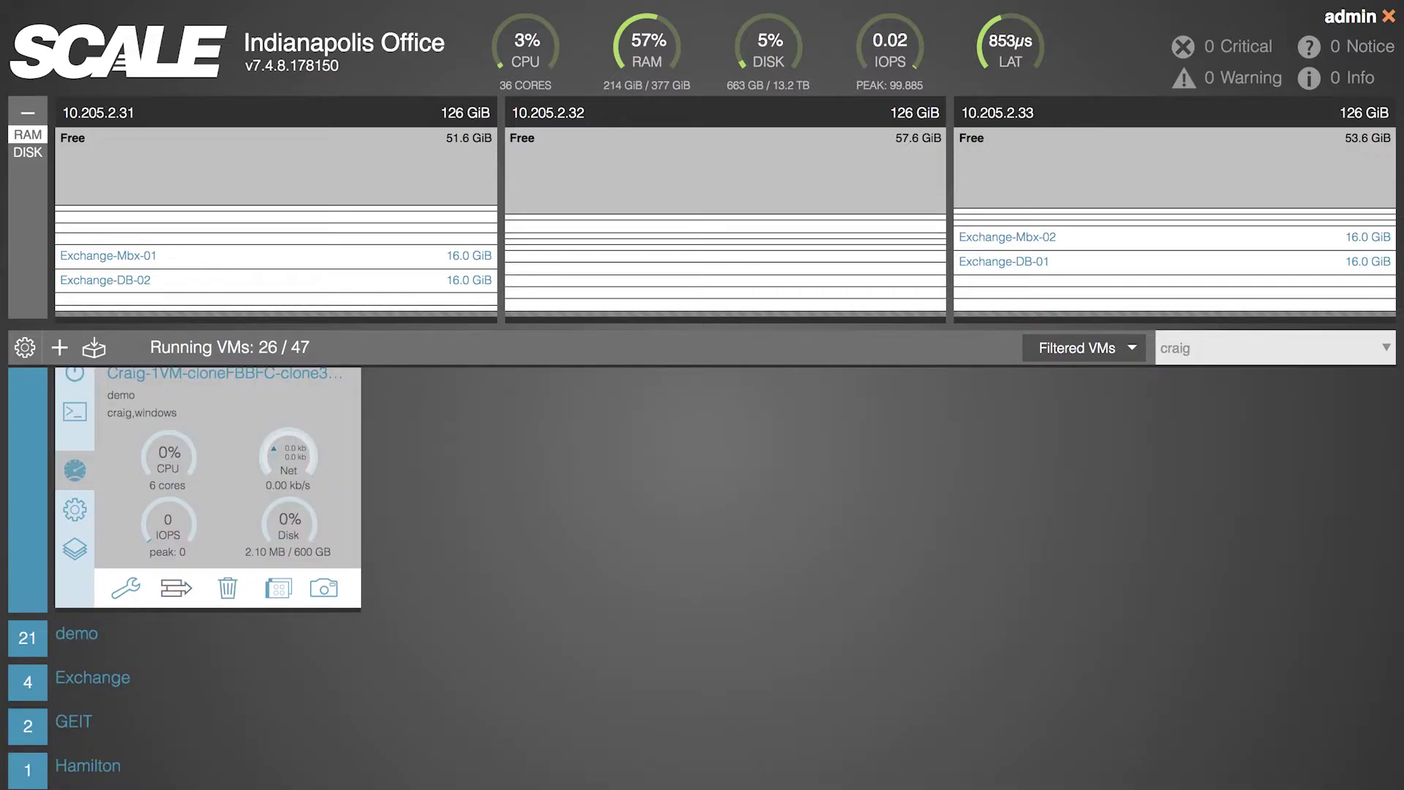
key("BackSpace")
left_click(1065, 566)
scroll(1066, 565, "up", 6)
scroll(1064, 563, "up", 1)
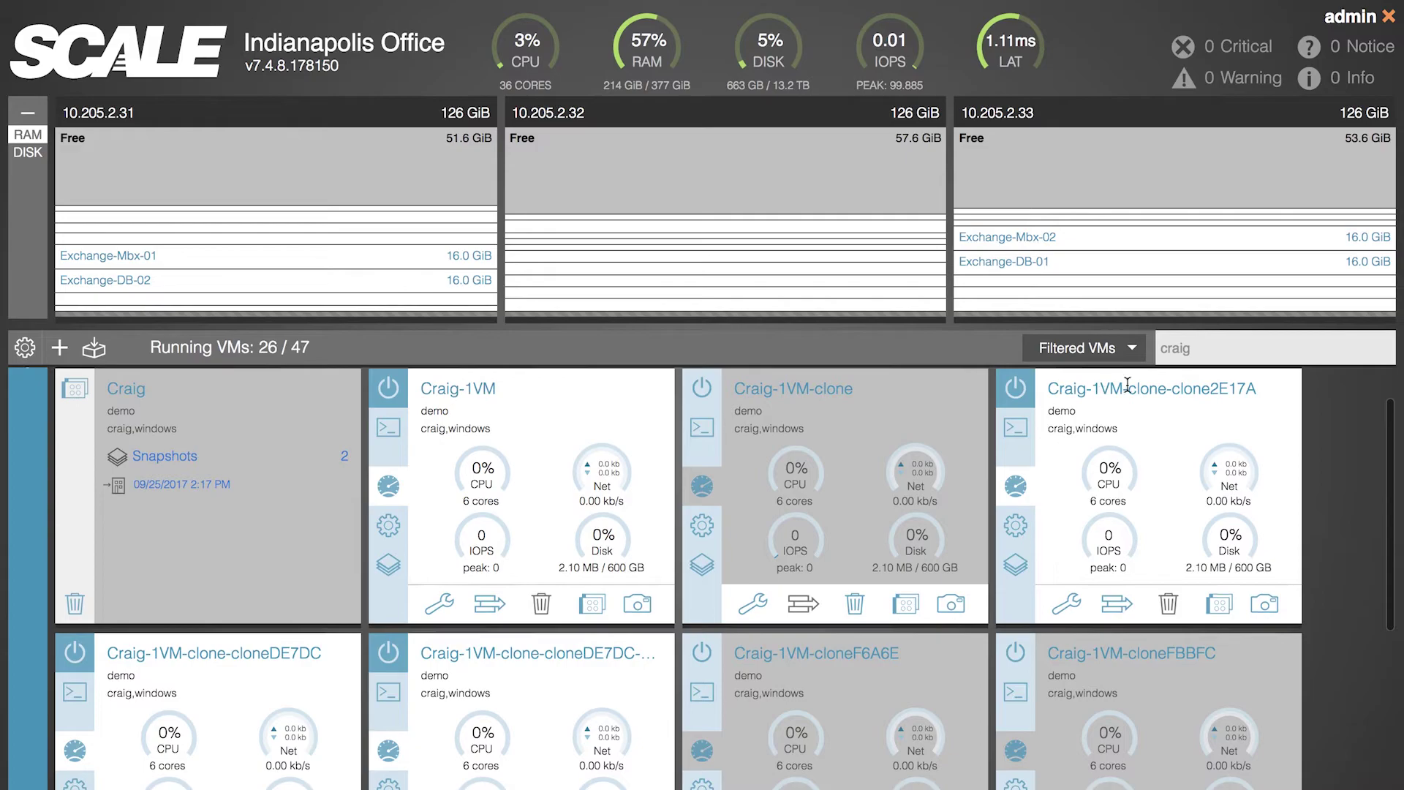
left_click(1191, 349)
type("running")
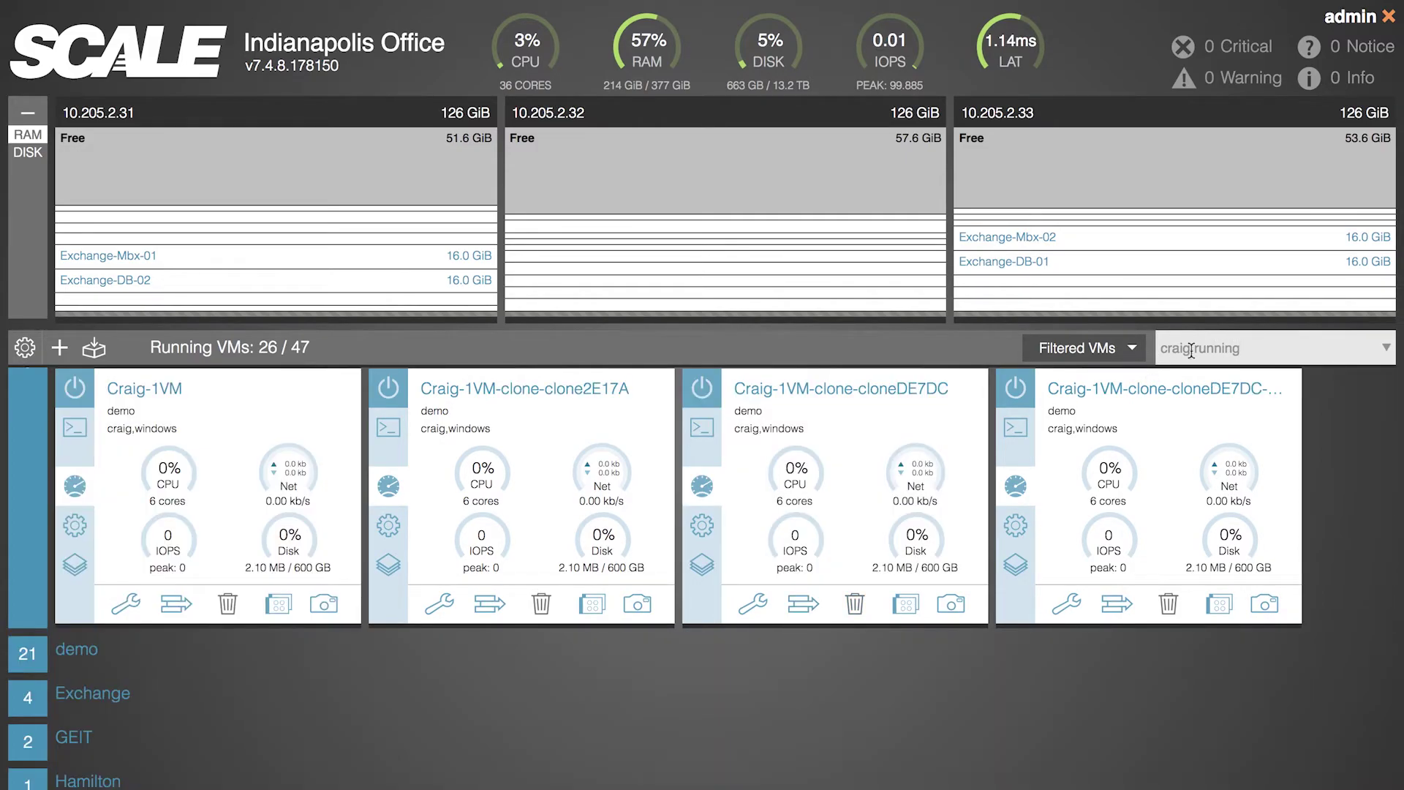
- Power off all VMs matching the "craig running" filter and confirm the bulk action
left_click(1123, 350)
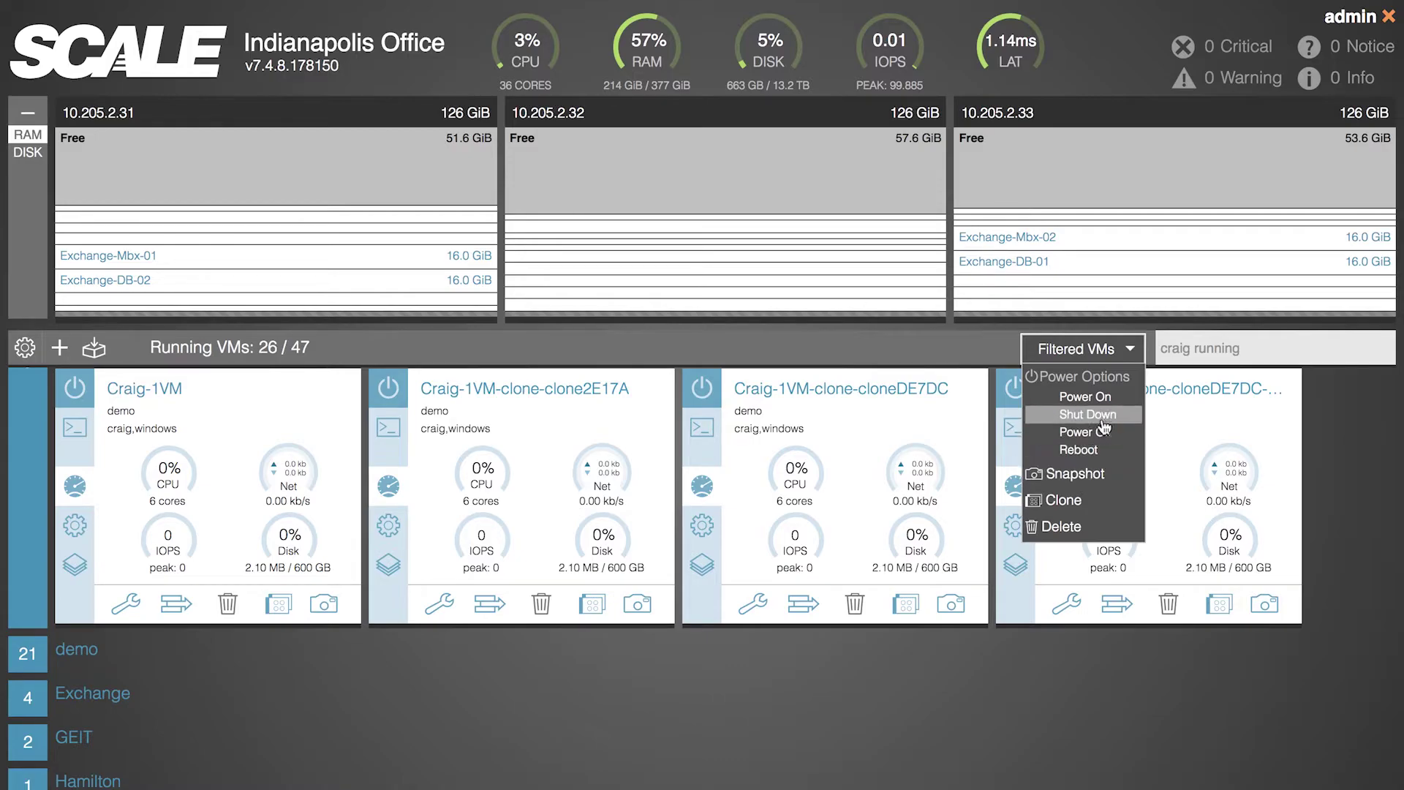
left_click(1104, 432)
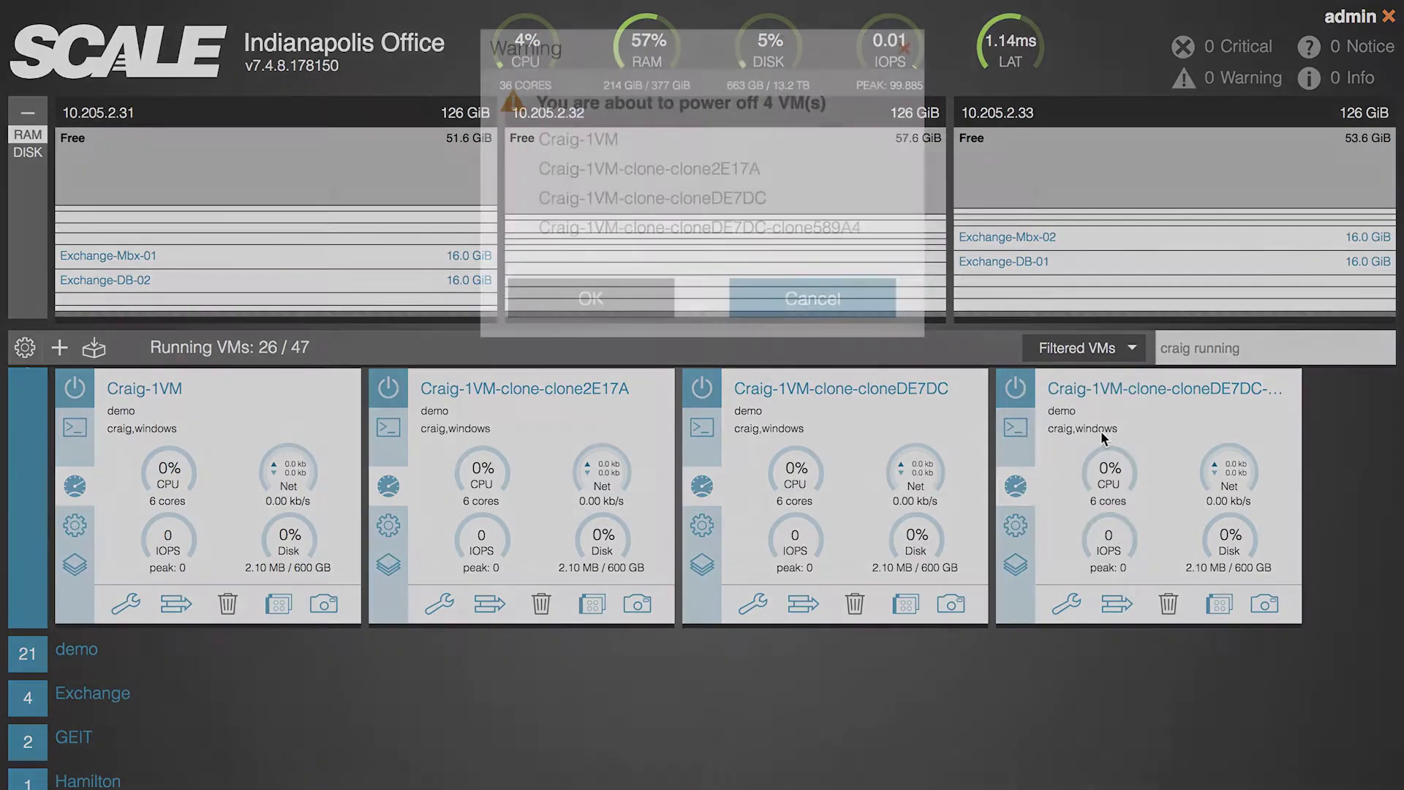
left_click(630, 309)
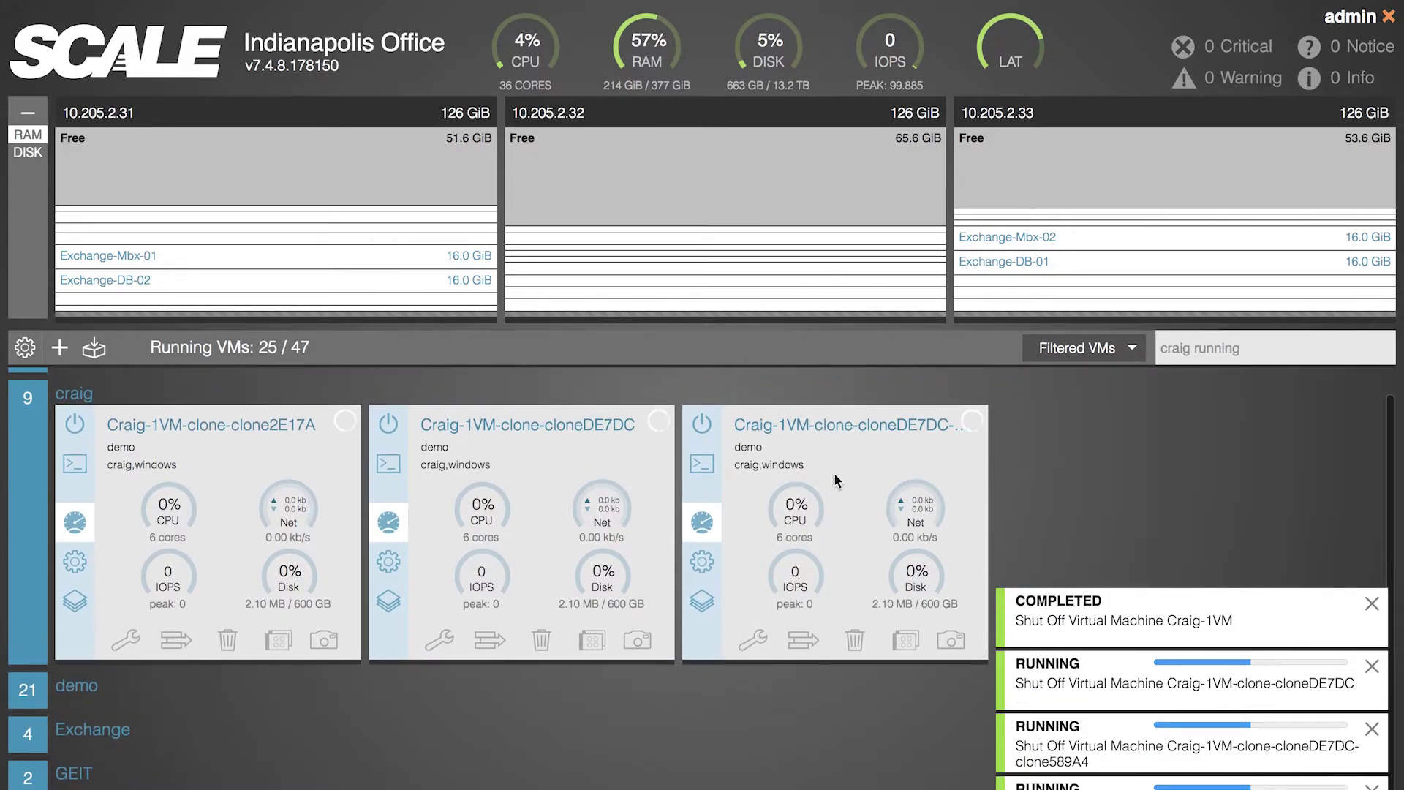
- Remove "running" from the VM filter and look through all the "craig" VMs
double_click(1209, 348)
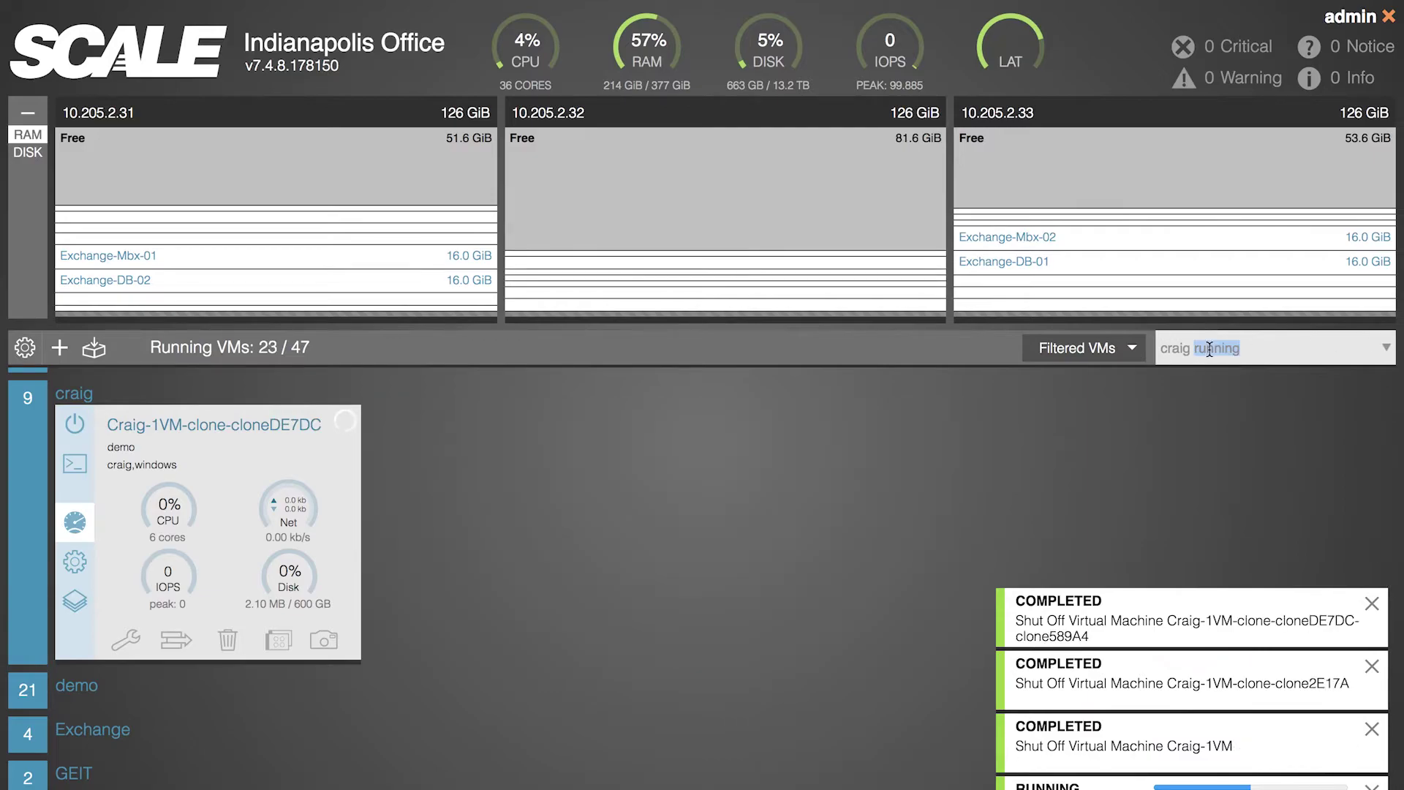
key("BackSpace")
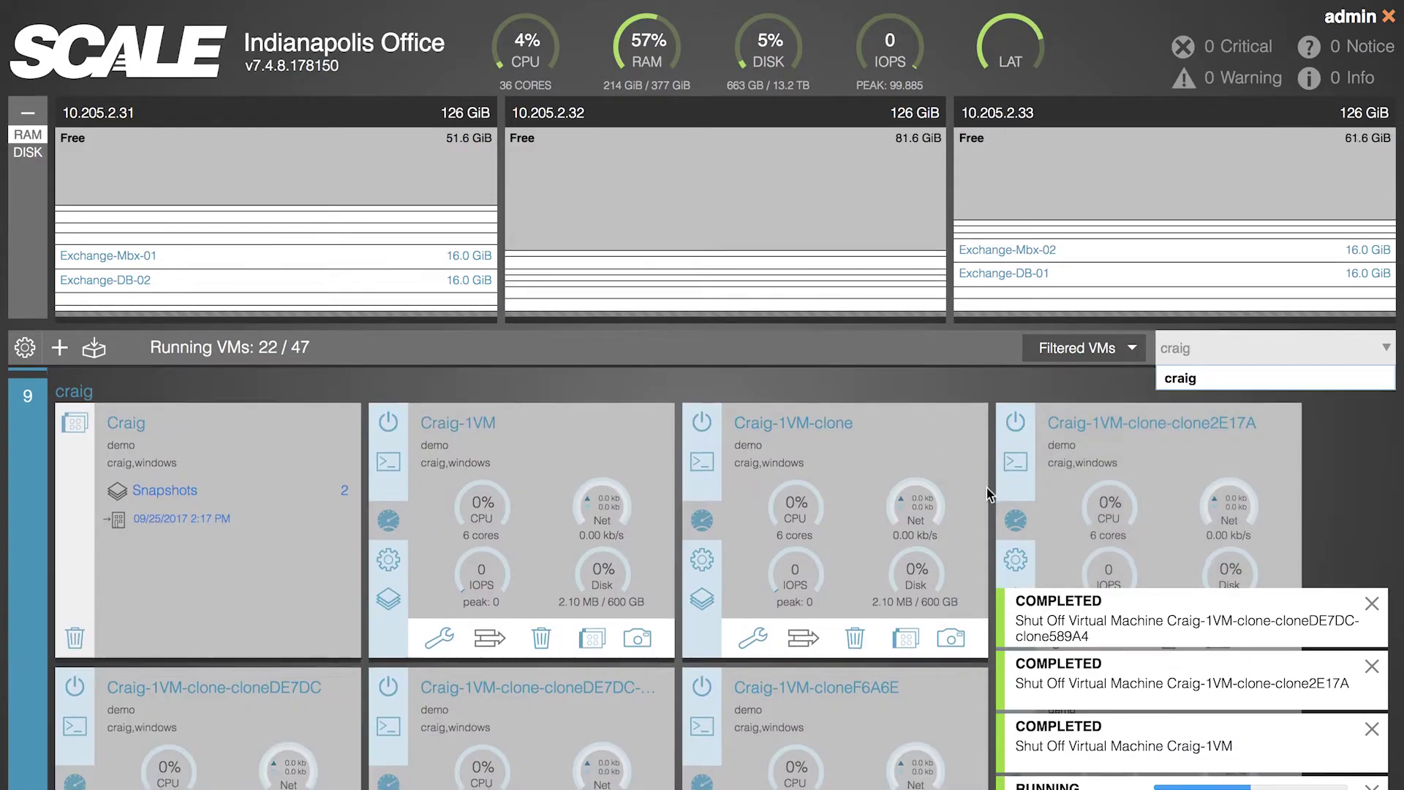
scroll(965, 468, "down", 3)
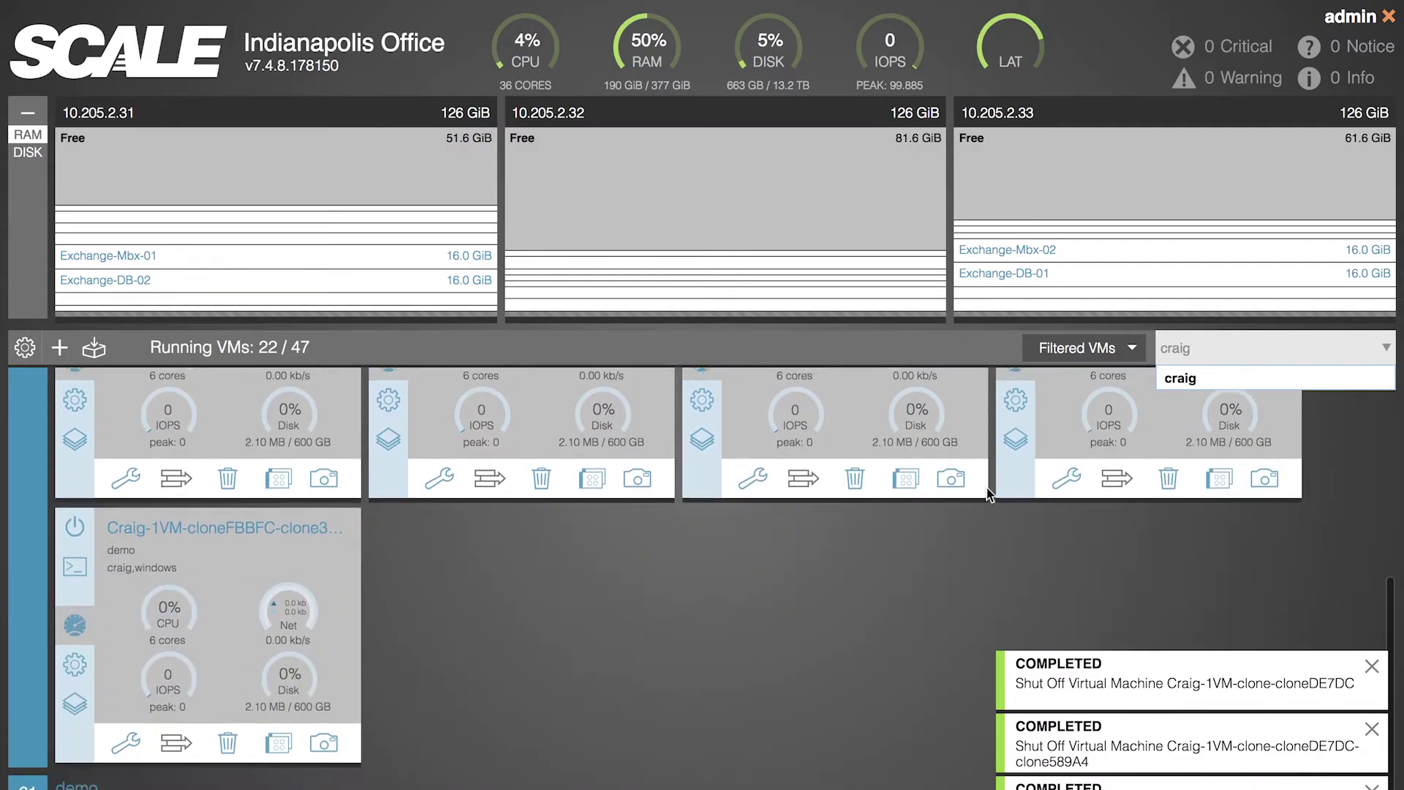
scroll(965, 475, "up", 4)
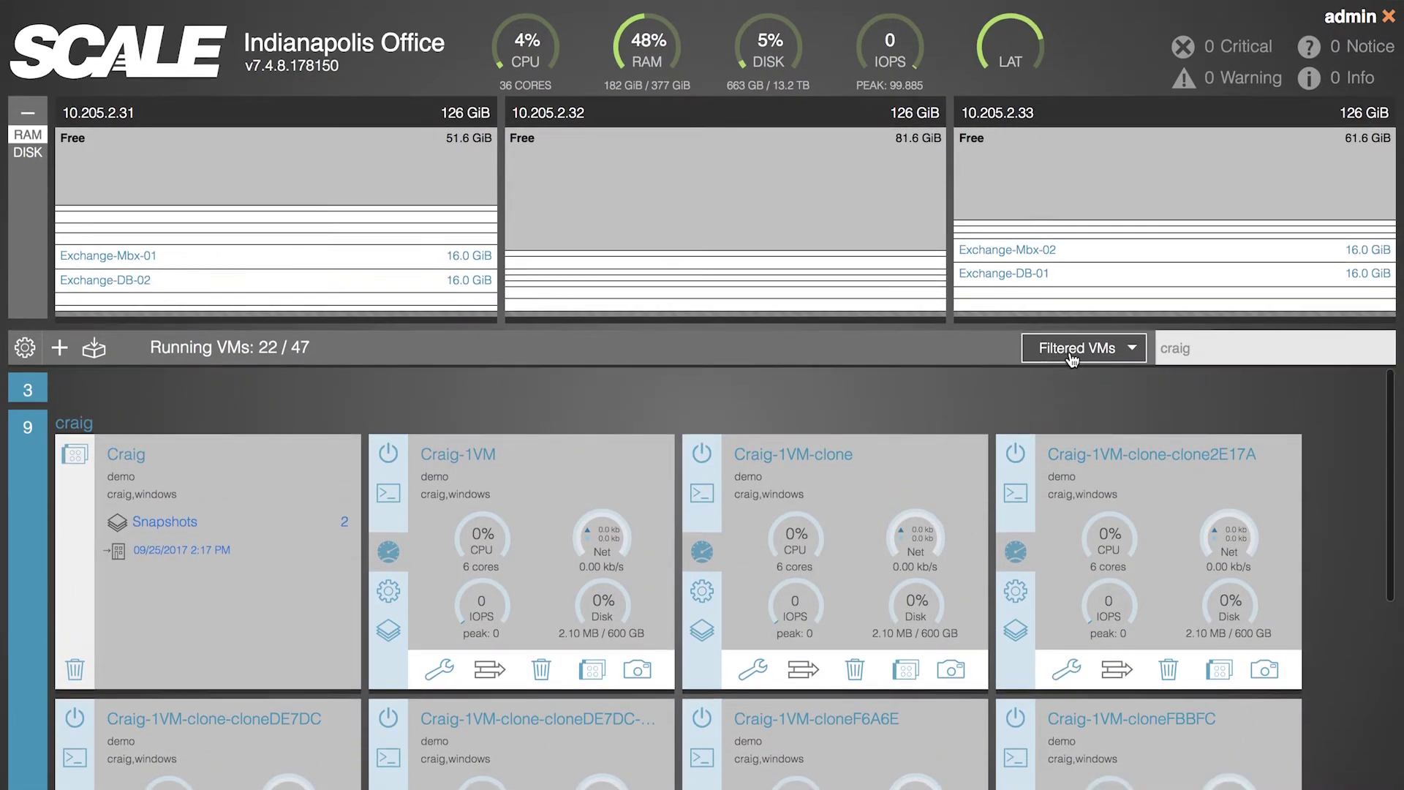
- Delete all VMs matching the "craig" filter in one bulk action, accepting both confirmations
left_click(1079, 348)
left_click(1065, 529)
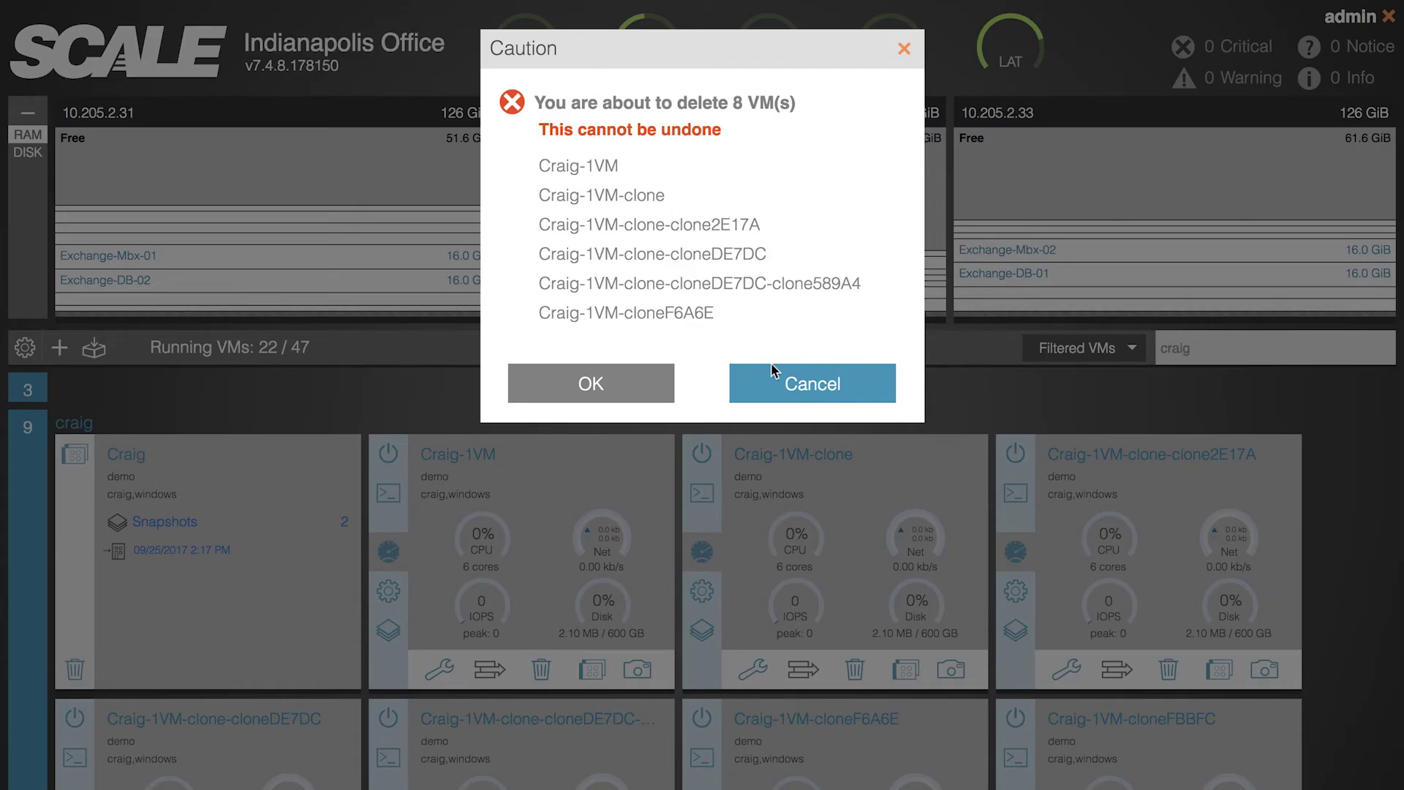
left_click(647, 387)
left_click(638, 172)
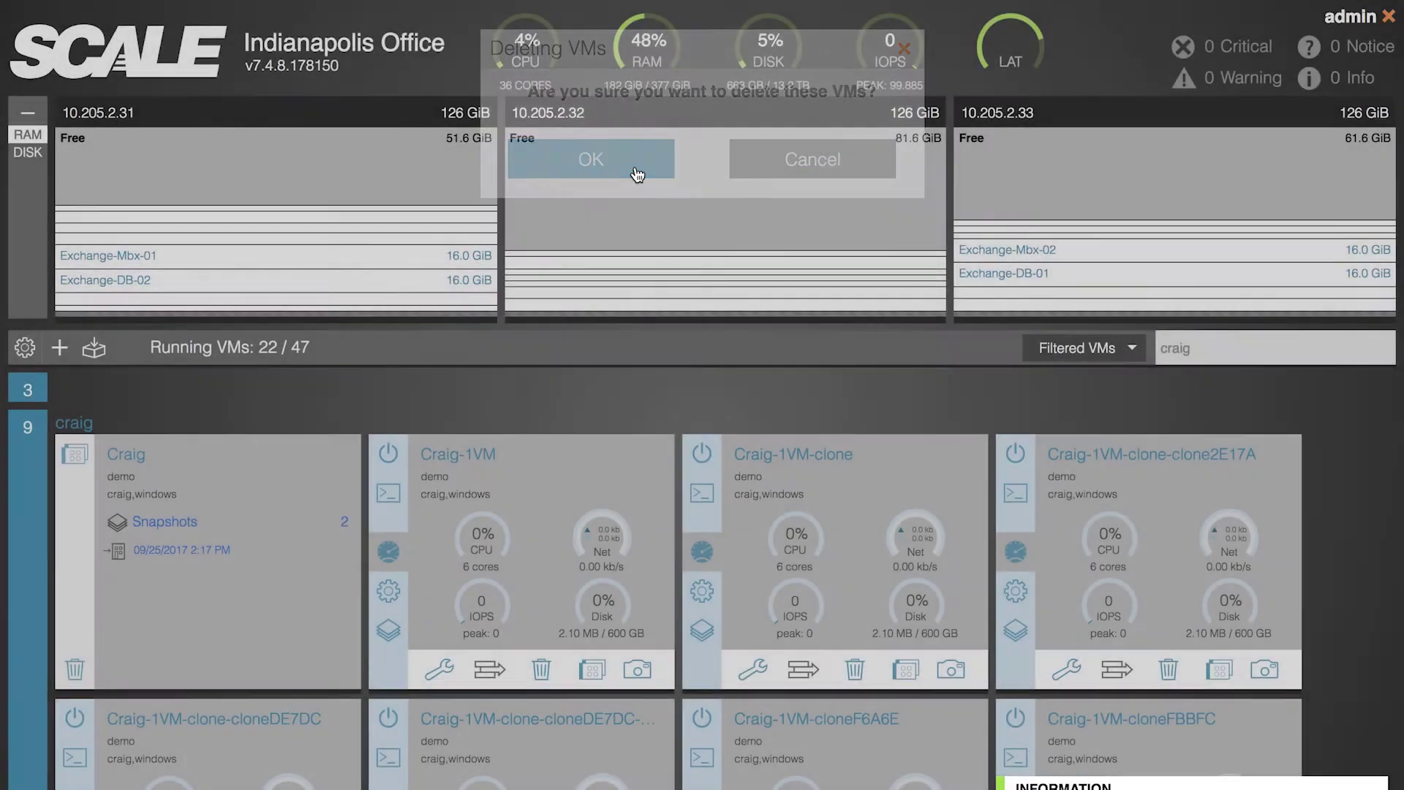